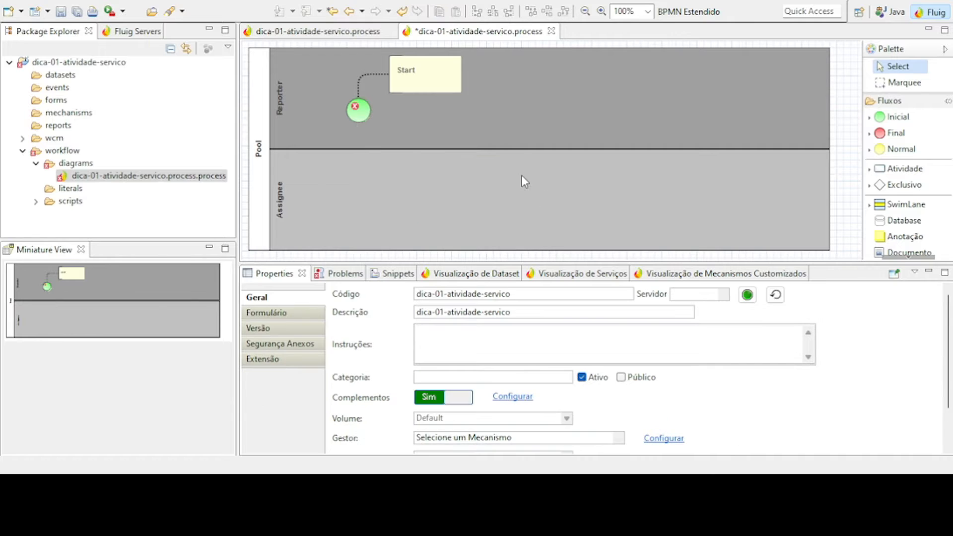
- Delete the Start annotation and add a Serviço activity beside the start event in the Reporter lane
left_click(443, 80)
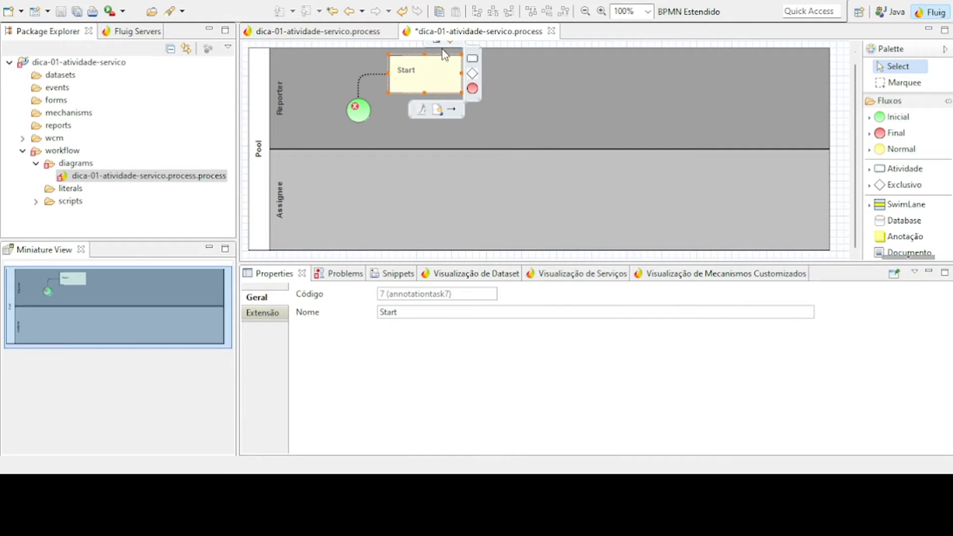
key("Delete")
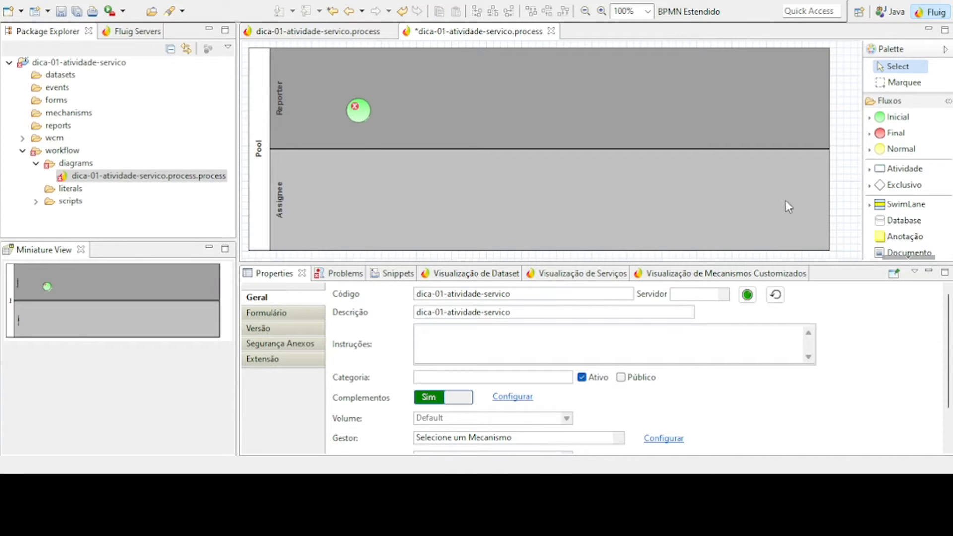
left_click(869, 169)
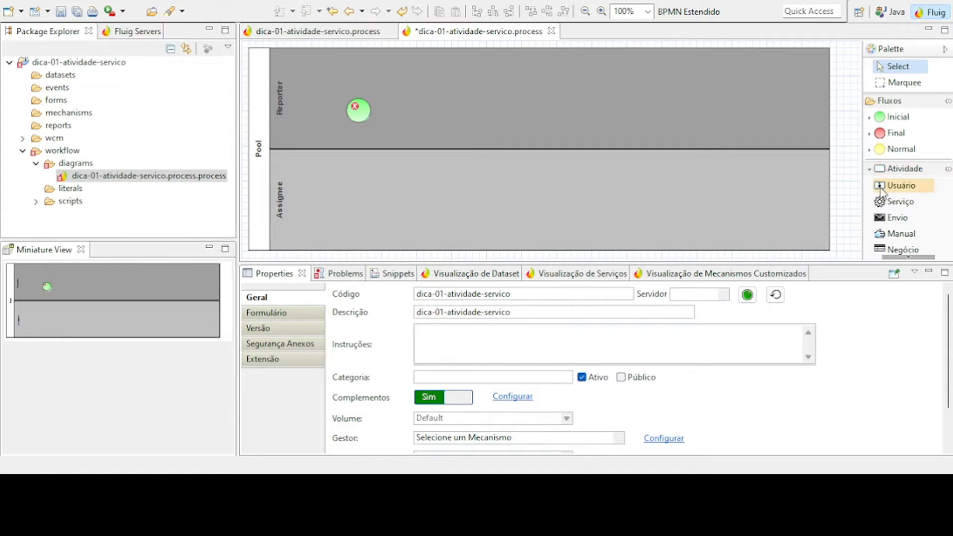
left_click(896, 202)
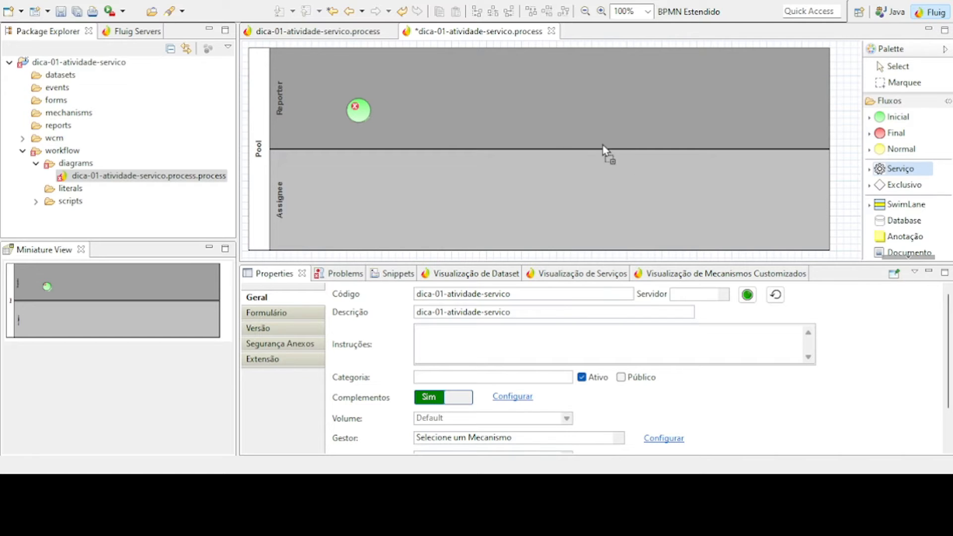
left_click(432, 103)
left_click(469, 104)
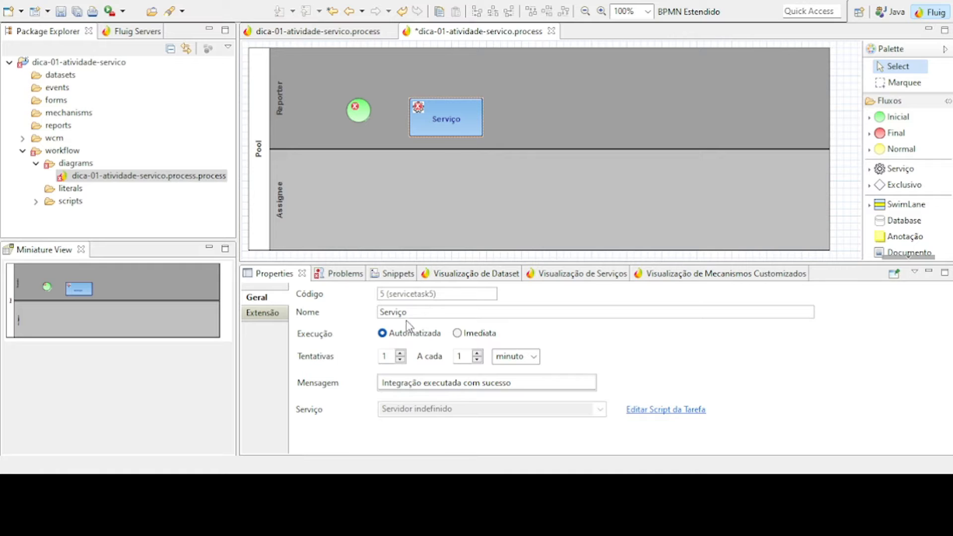
- Name the service activity Integração and move it up level with the start event
left_click_drag(407, 312, 376, 308)
type("Integra~c")
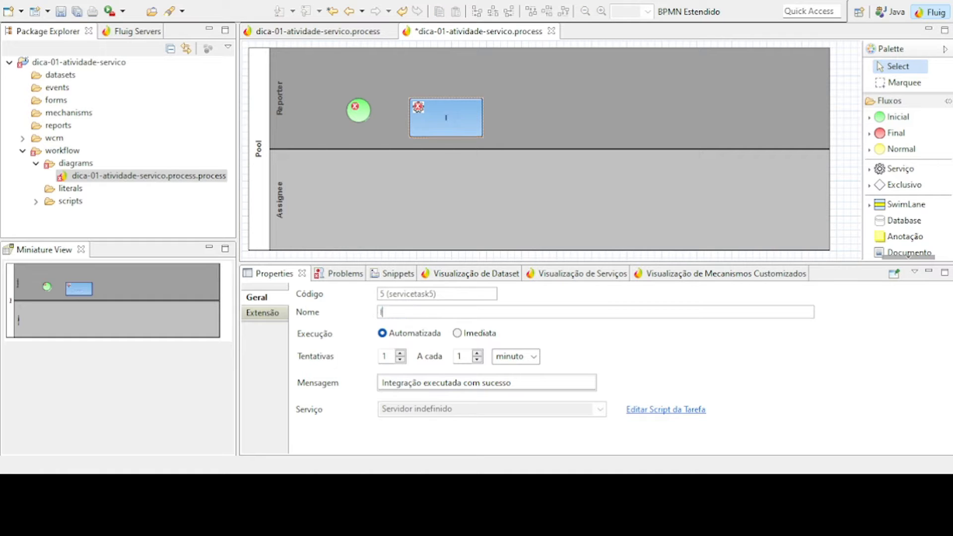
type("ão")
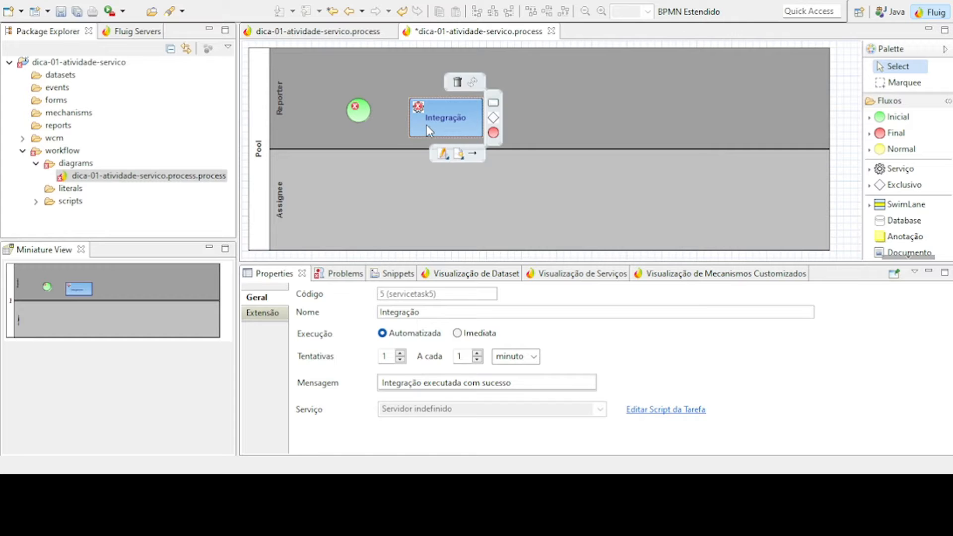
mouse_move(427, 124)
left_mouse_down()
mouse_move(437, 120)
mouse_move(430, 114)
left_mouse_up()
- Connect the start event to Integração, append a connected end event after it, and save the diagram
mouse_move(352, 115)
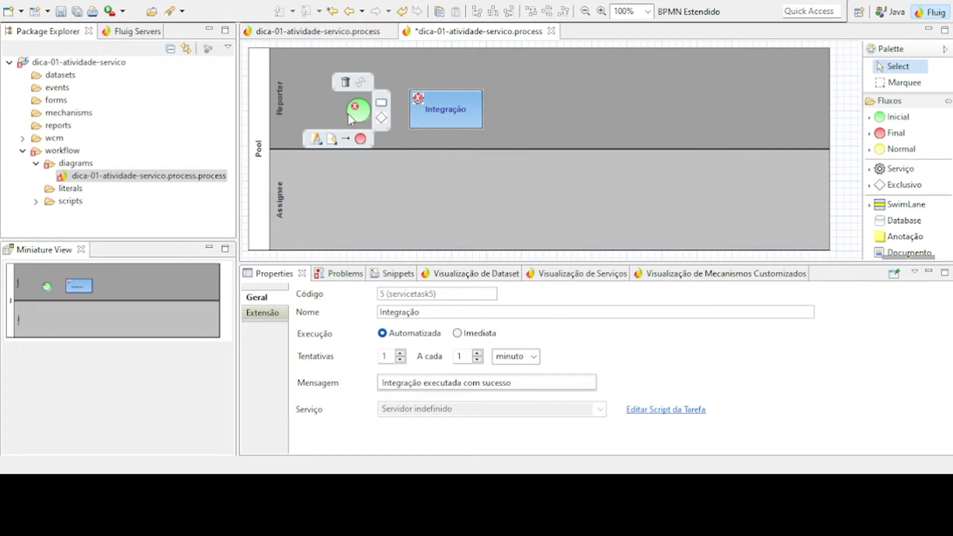
left_click_drag(350, 137, 430, 118)
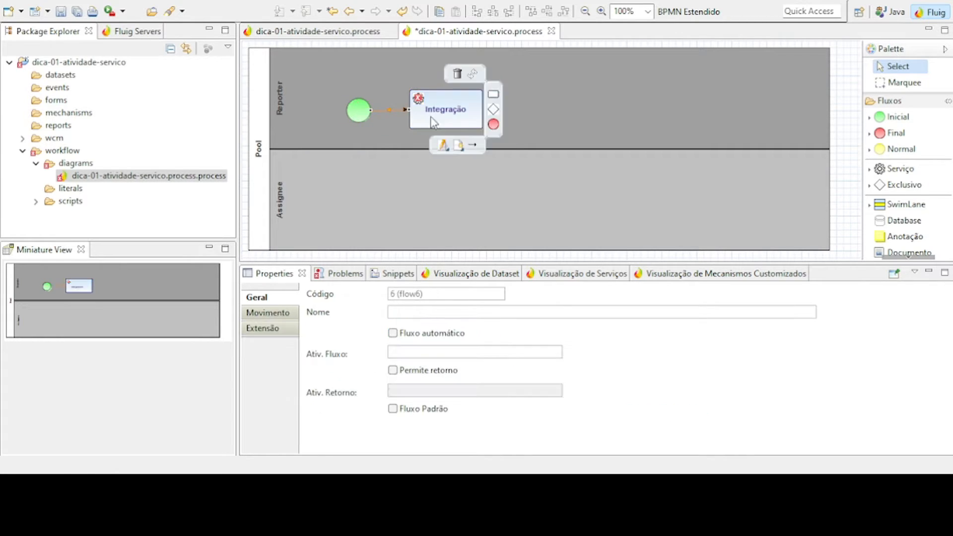
left_click_drag(491, 125, 534, 115)
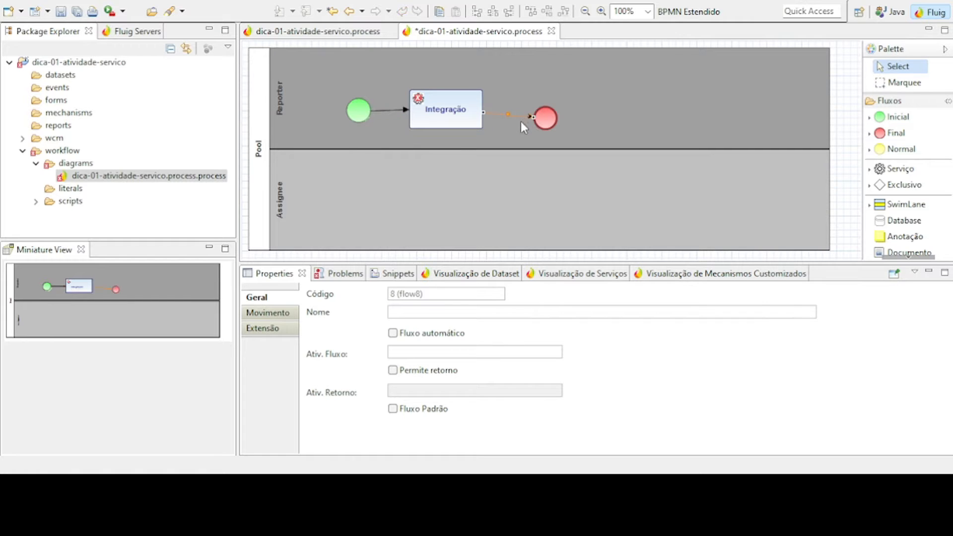
left_click(520, 127)
key("ctrl+s")
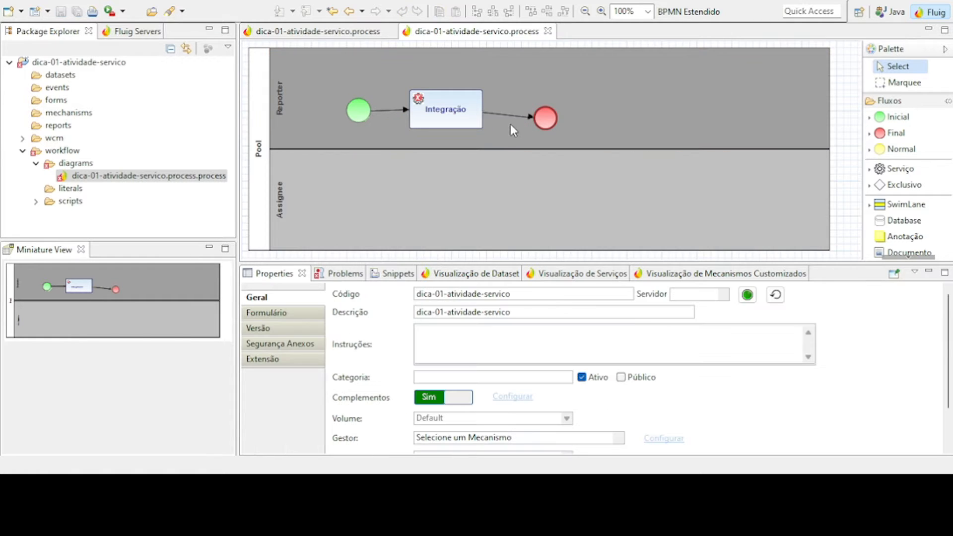
- Shift the Integração activity slightly toward the start event and set its Execução to Imediata
mouse_move(462, 122)
left_click_drag(461, 123, 453, 125)
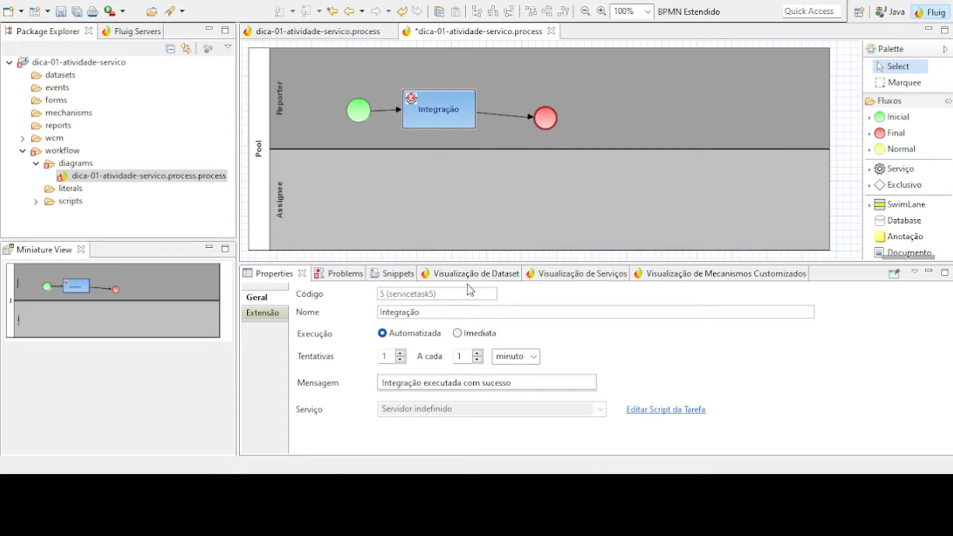
left_click_drag(438, 312, 367, 316)
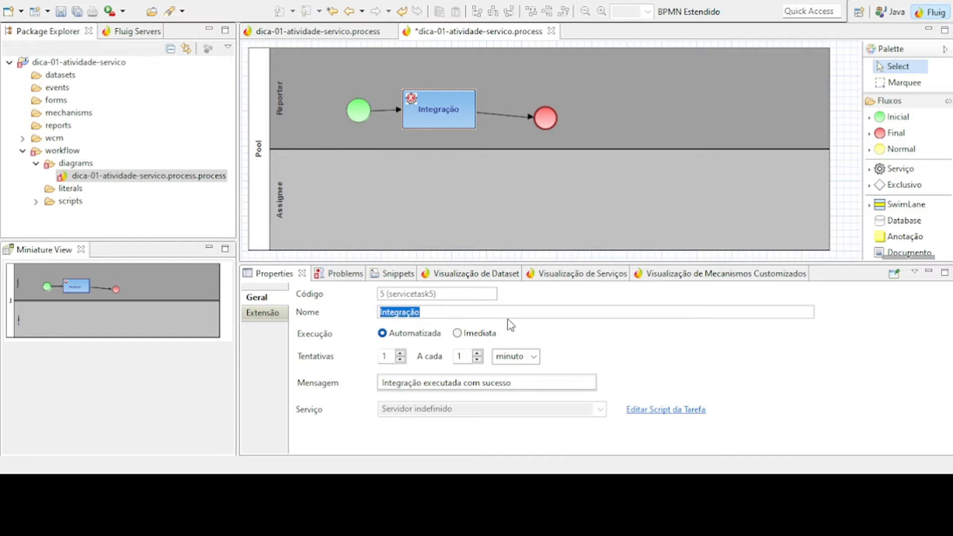
left_click(466, 338)
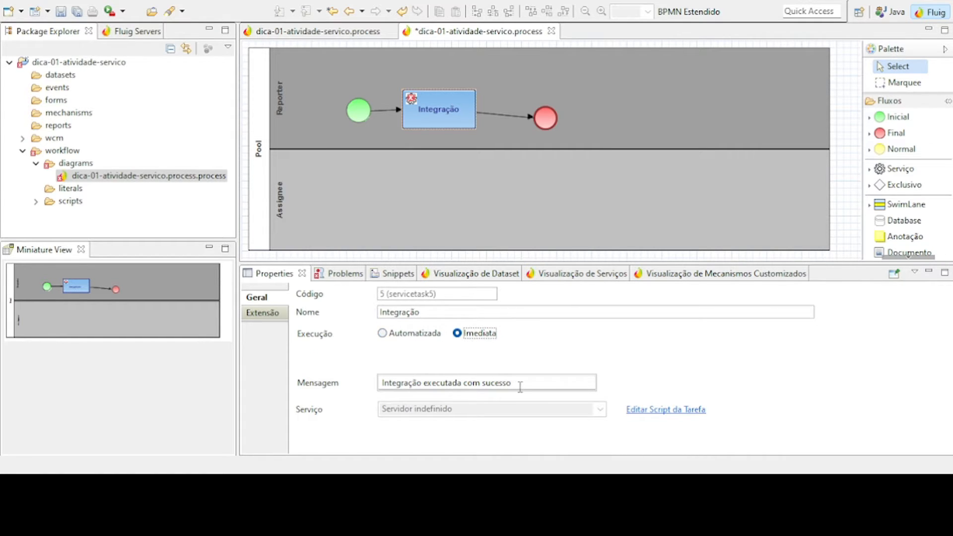
left_click_drag(523, 385, 366, 391)
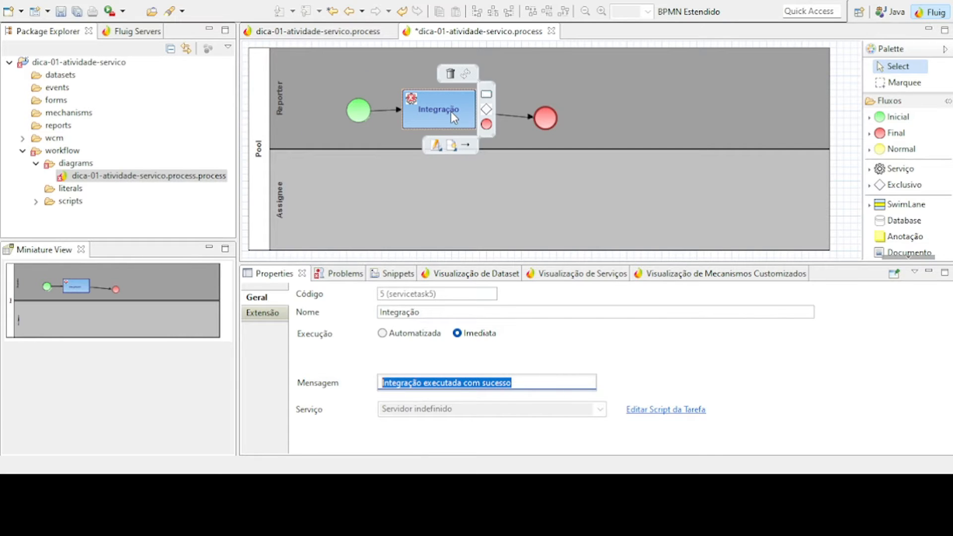
- Move the end event slightly upward in the Reporter lane
left_click(547, 118)
left_click_drag(548, 118, 543, 100)
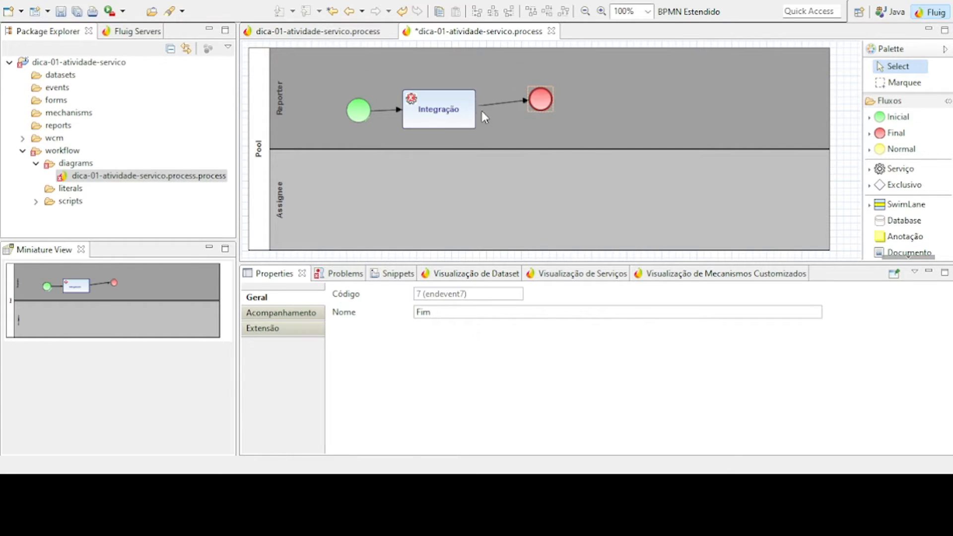
- Add "return true;" to the body of the Integração activity's task script, servicetask5, and save the script
left_click(456, 111)
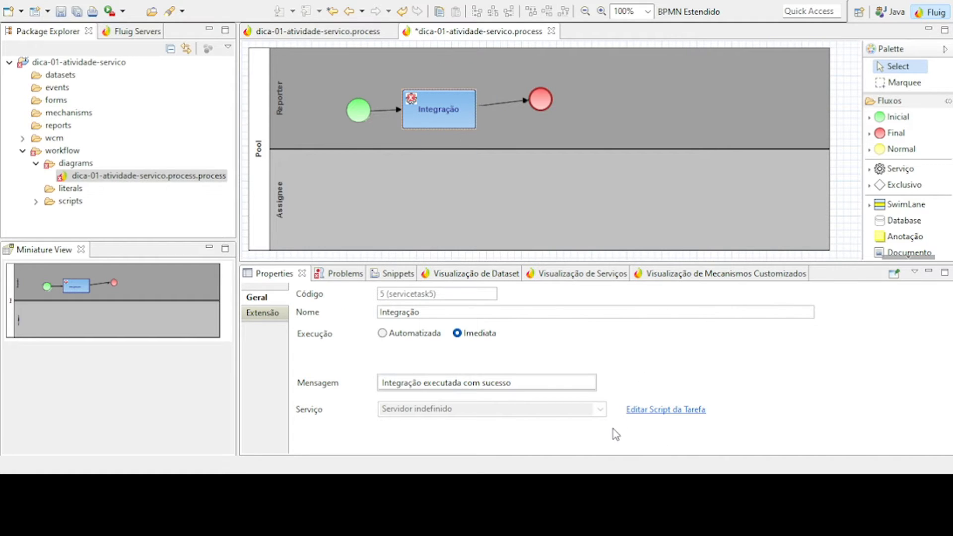
left_click(684, 413)
left_click(515, 49)
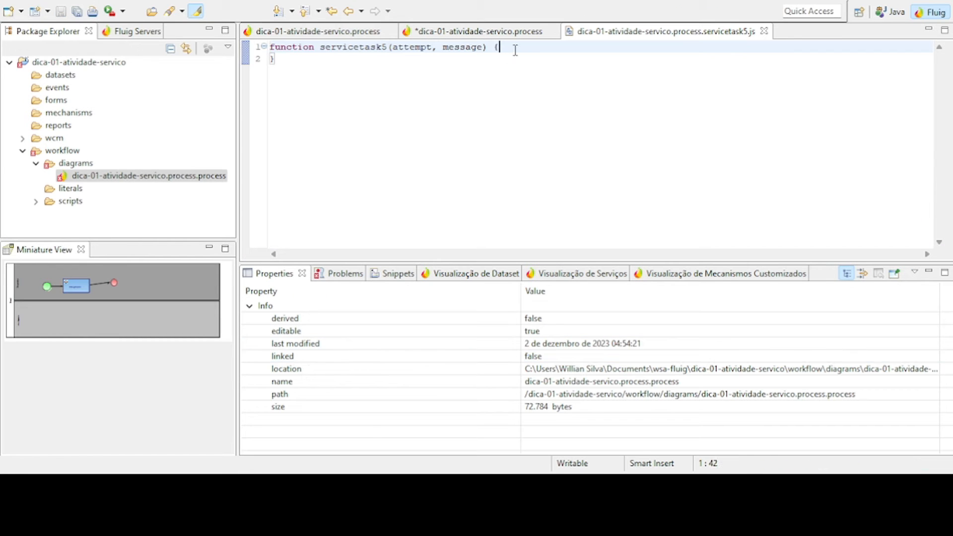
key("Return")
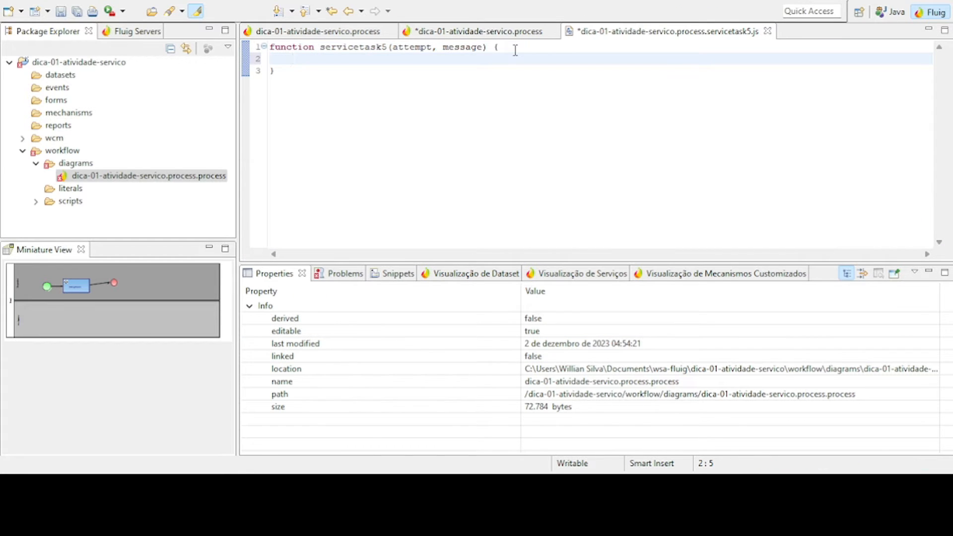
type("return true;")
key("ctrl+s")
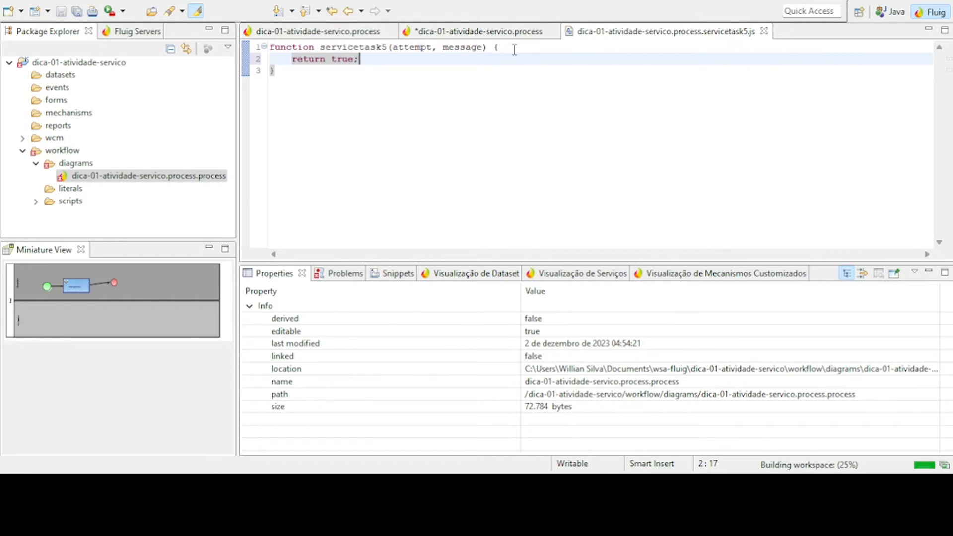
- Return to the process diagram, align the end event with the Integração activity, and save
left_click(488, 32)
left_click_drag(541, 97, 517, 109)
left_click(507, 112)
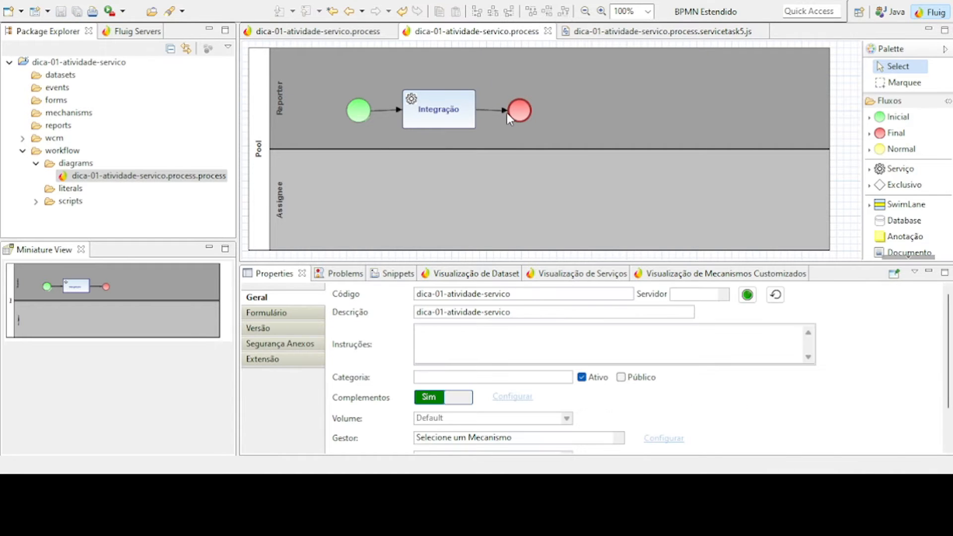
- Set the Integração activity's Execução to Automatizada with 3 Tentativas, and save the diagram
left_click(438, 124)
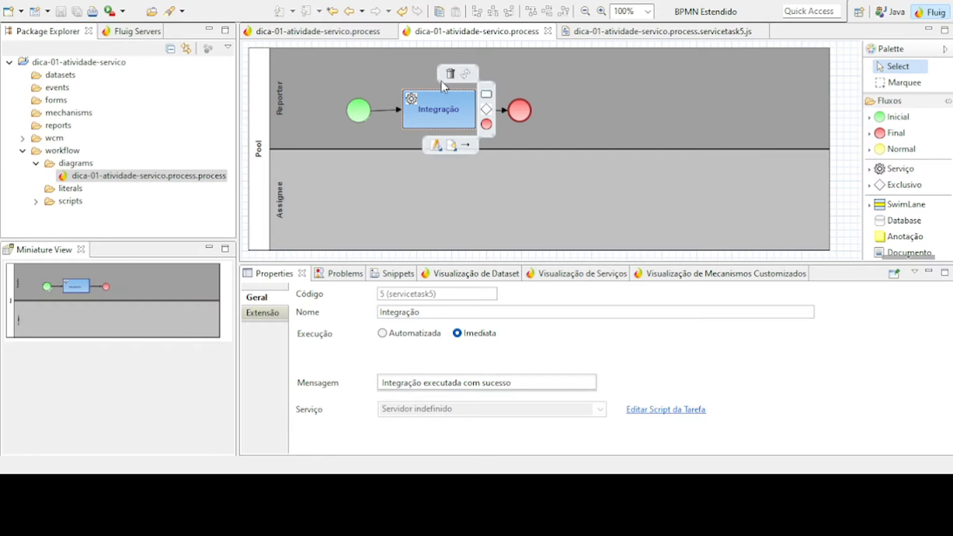
mouse_move(452, 110)
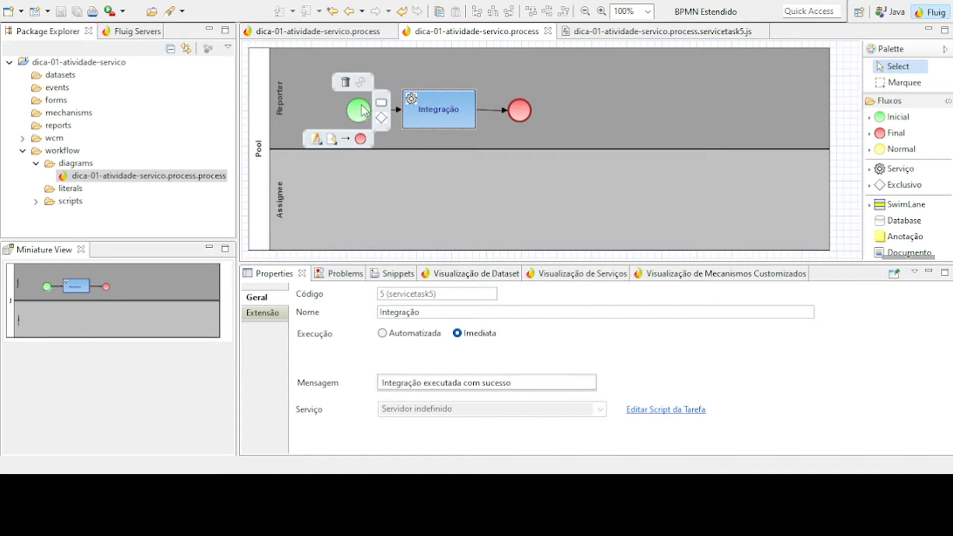
mouse_move(421, 101)
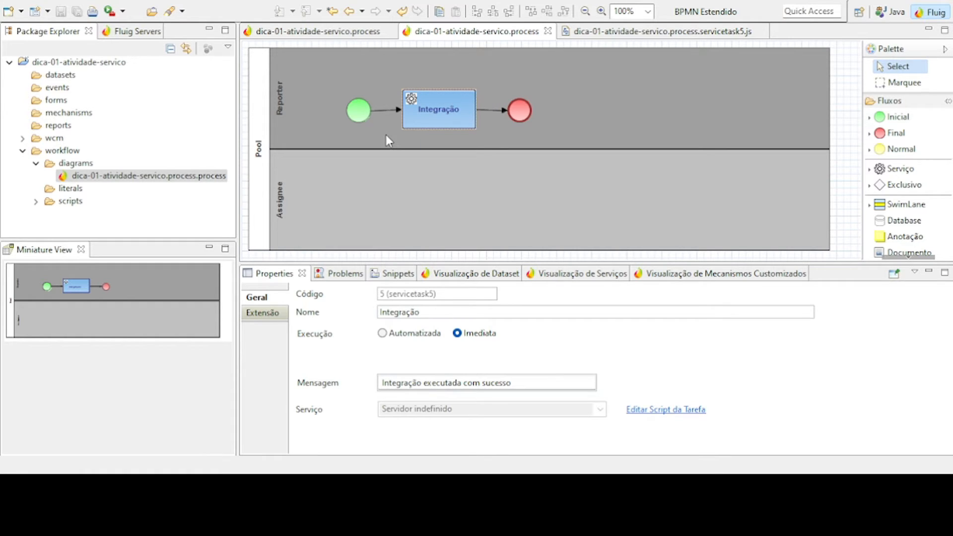
mouse_move(351, 123)
mouse_move(414, 127)
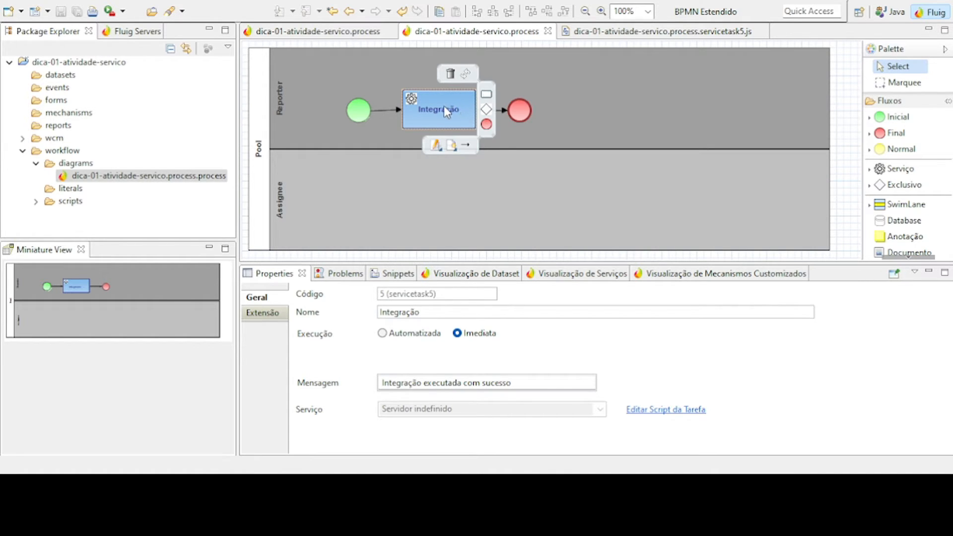
mouse_move(514, 111)
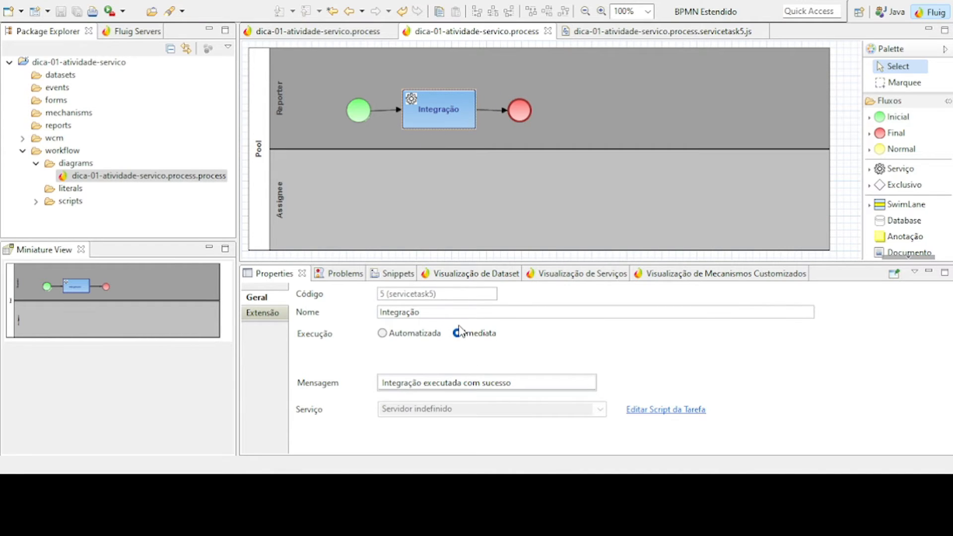
left_click(408, 334)
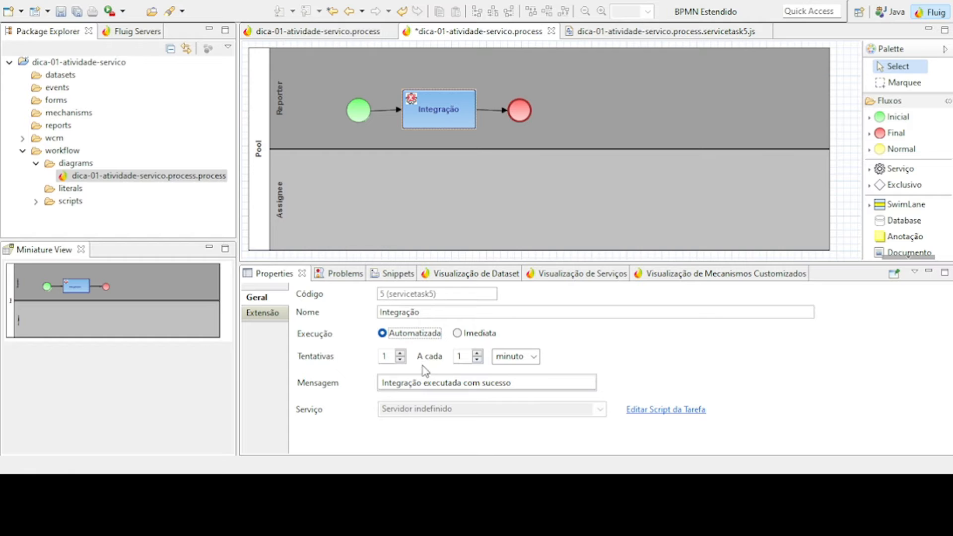
left_click(399, 354)
left_click_drag(522, 384, 371, 386)
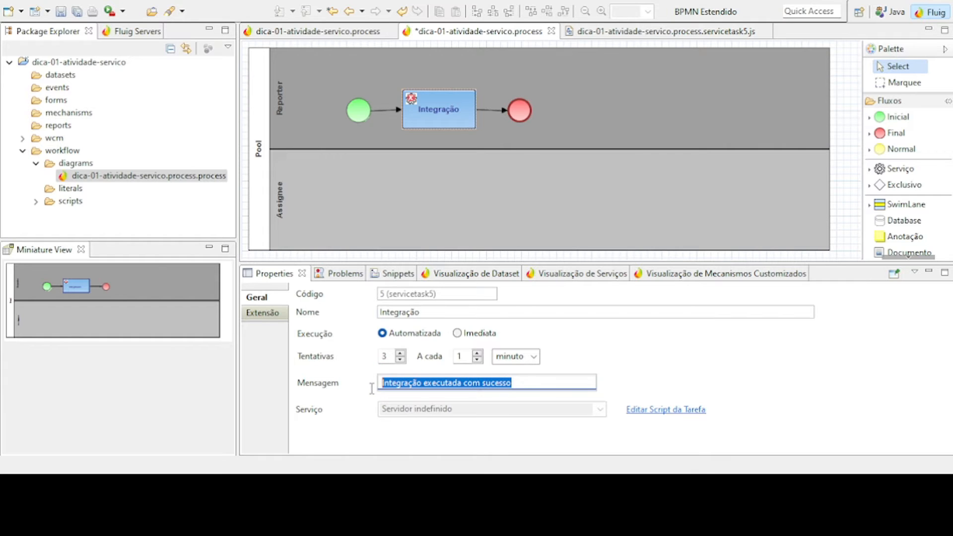
left_click(594, 114)
key("ctrl+s")
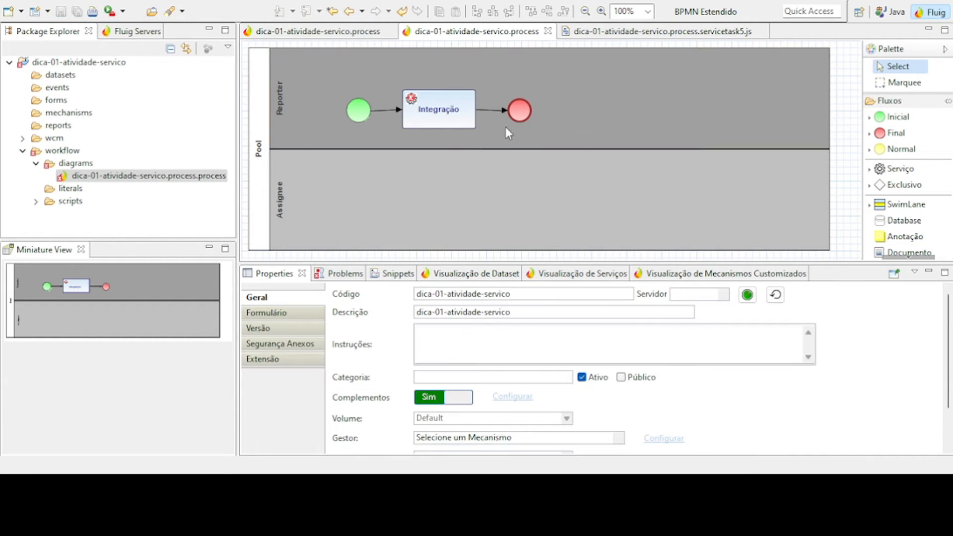
- Attach a Captura de Erro intermediate event to the Integração activity and save the diagram
left_click(440, 121)
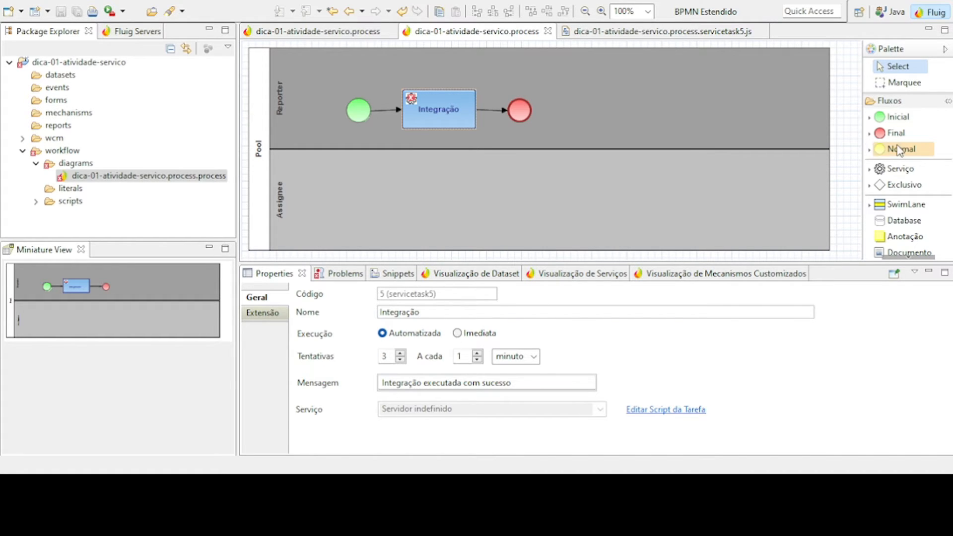
left_click(870, 150)
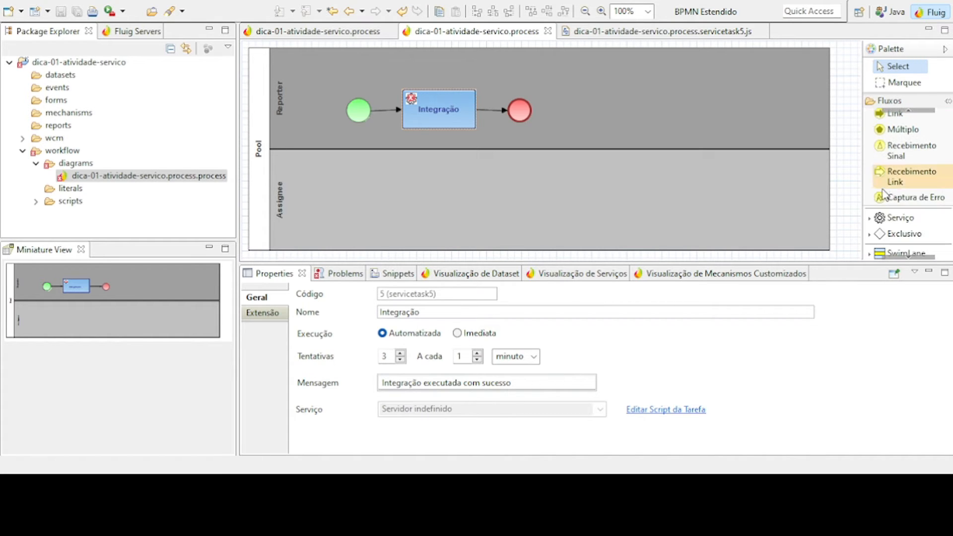
left_click(913, 198)
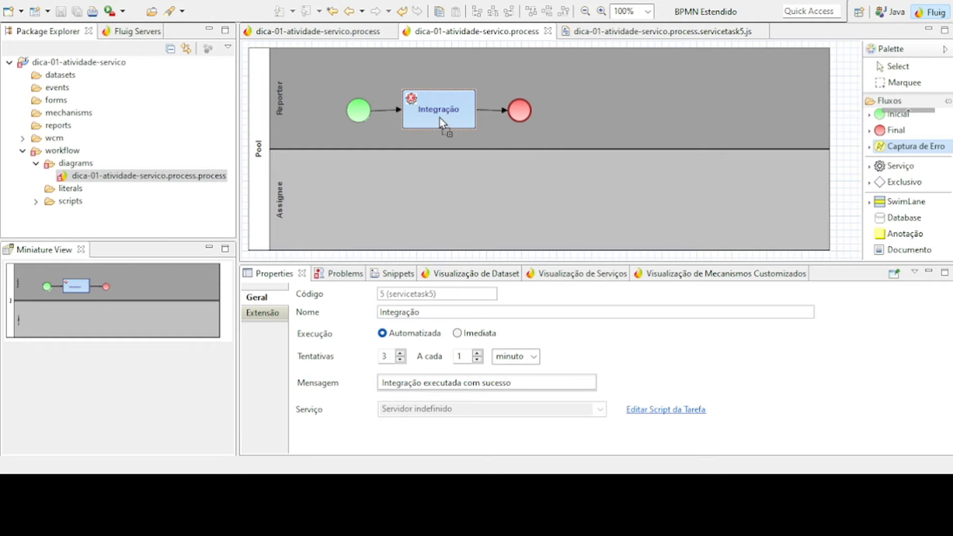
left_click(422, 108)
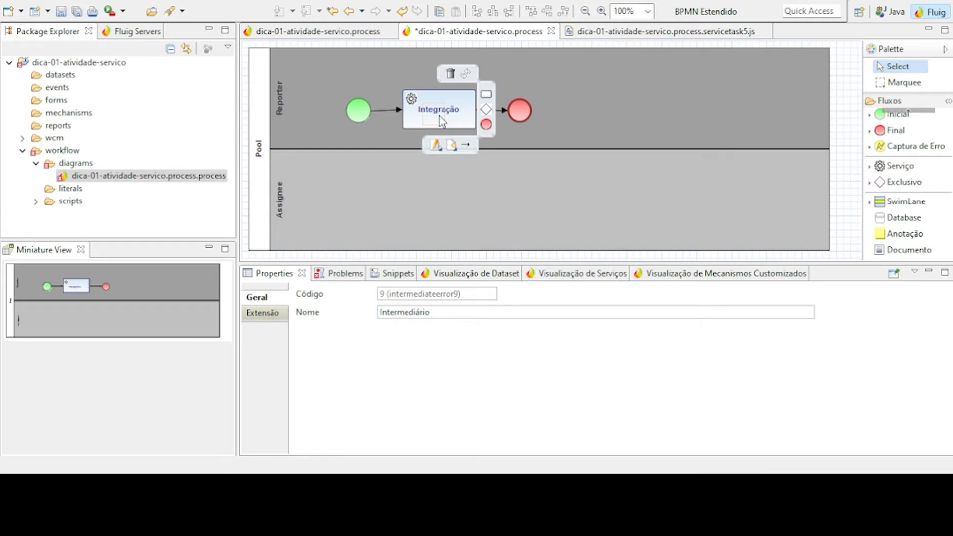
left_click(394, 129)
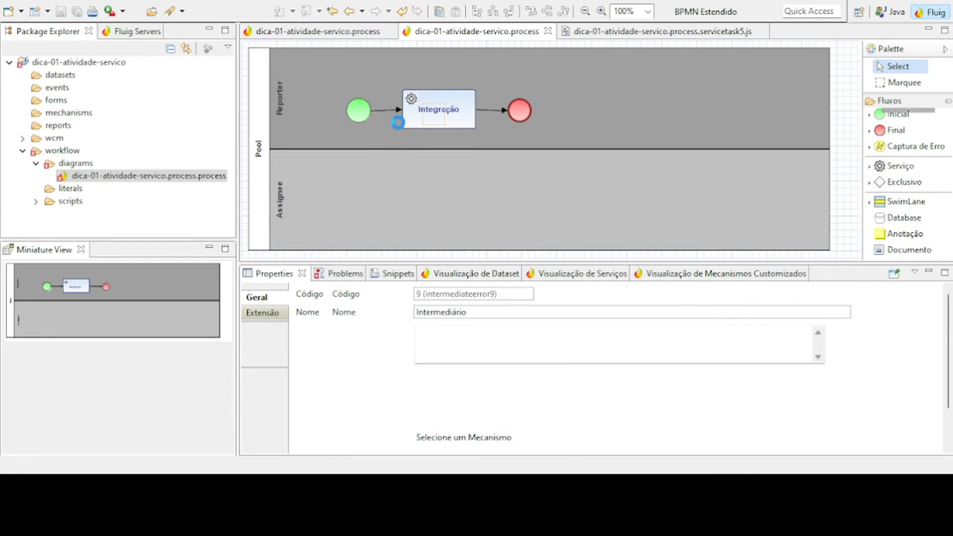
key("ctrl+s")
mouse_move(457, 109)
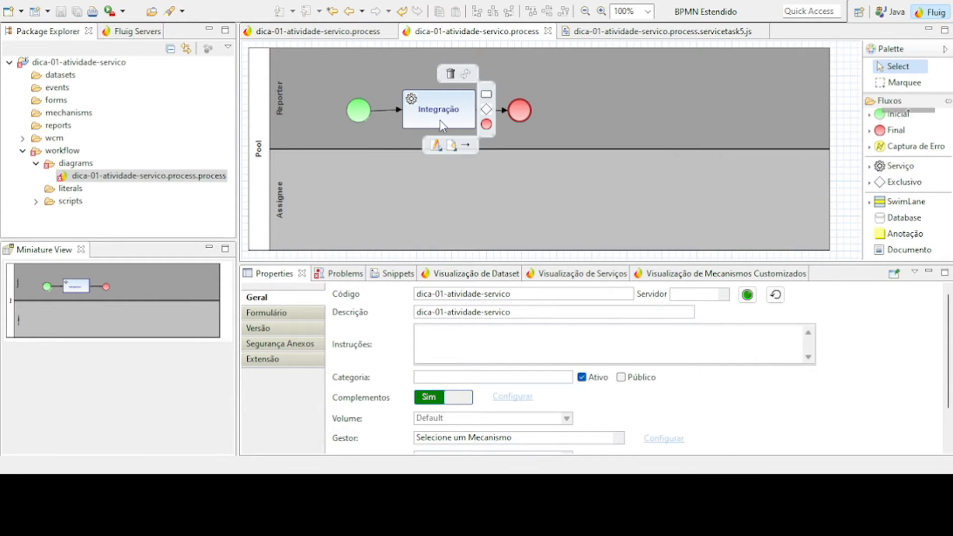
- Close all open editors and reopen the process diagram dica-01-atividade-servico.process from the workflow diagrams folder
left_click(547, 31)
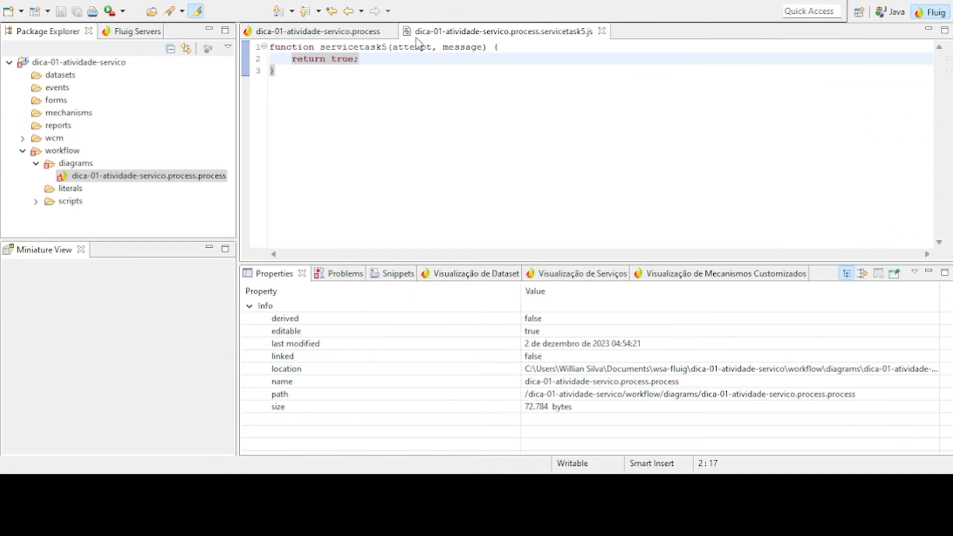
left_click(390, 31)
left_click(441, 31)
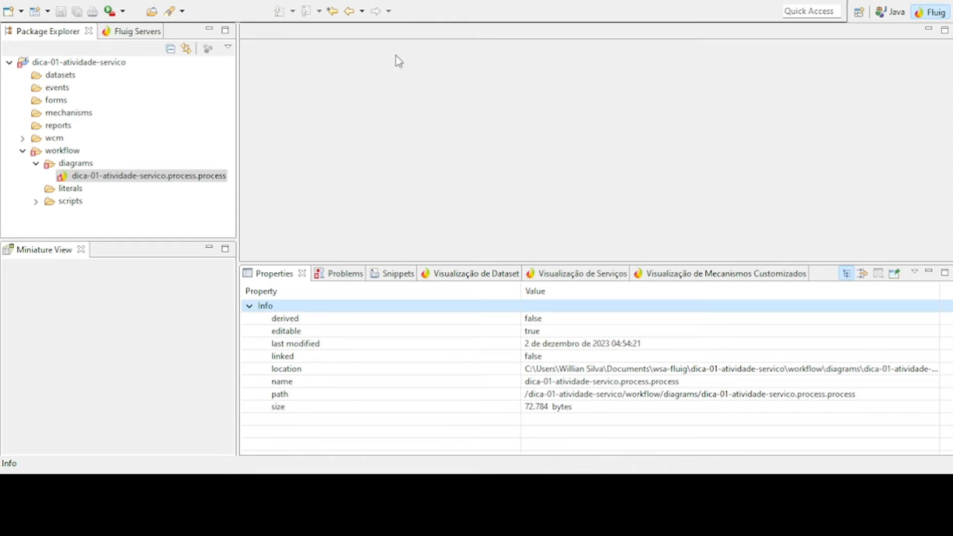
double_click(192, 177)
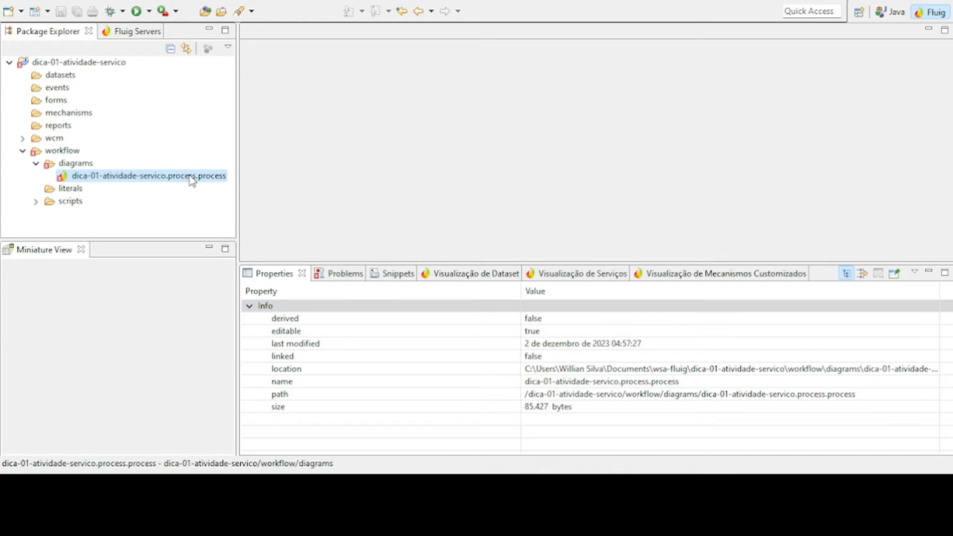
- Move the Captura de Erro event to the lower-right corner of the Integração activity
mouse_move(439, 121)
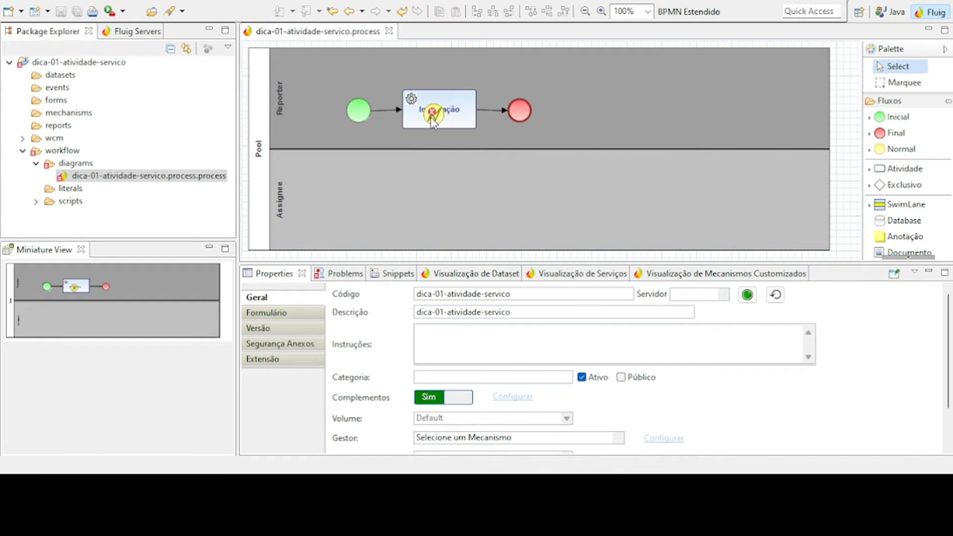
left_click_drag(431, 119, 460, 127)
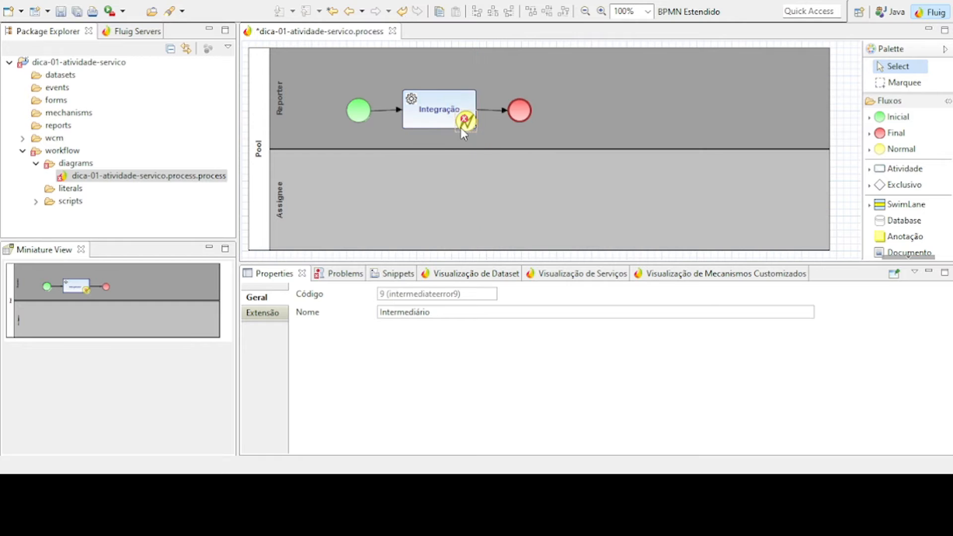
mouse_move(461, 127)
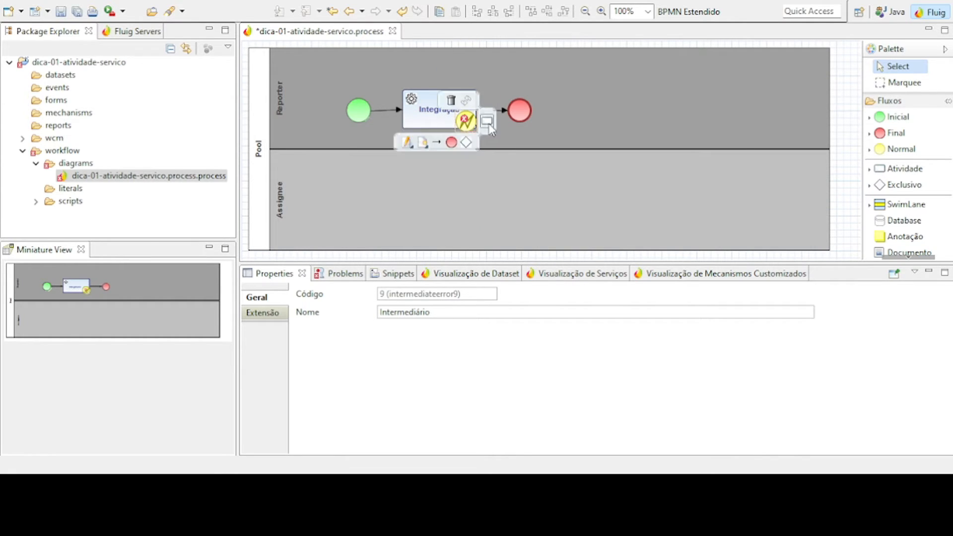
left_click(469, 163)
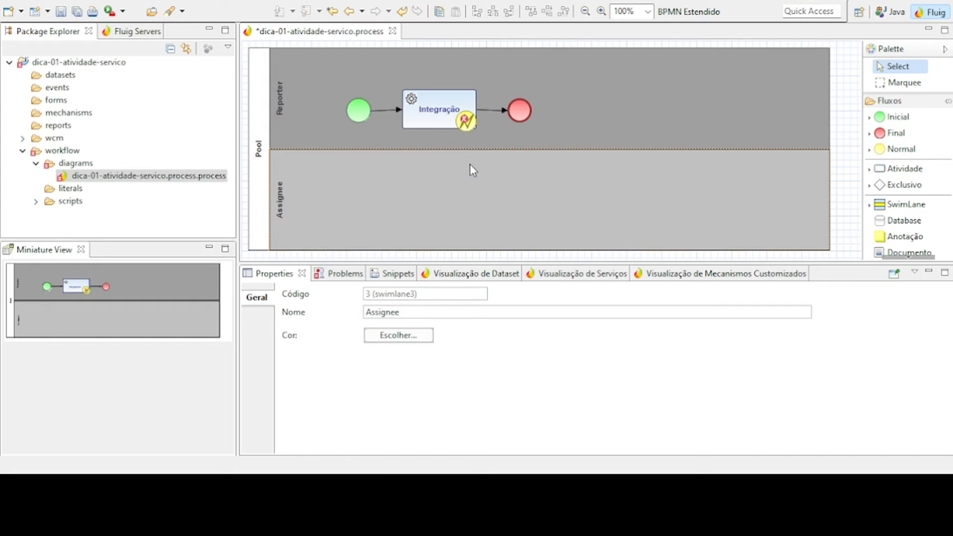
- Create an activity named "Tratar Erro" in the Assignee lane, flowing from the error event, and align it beneath that event
left_click(469, 124)
mouse_move(487, 122)
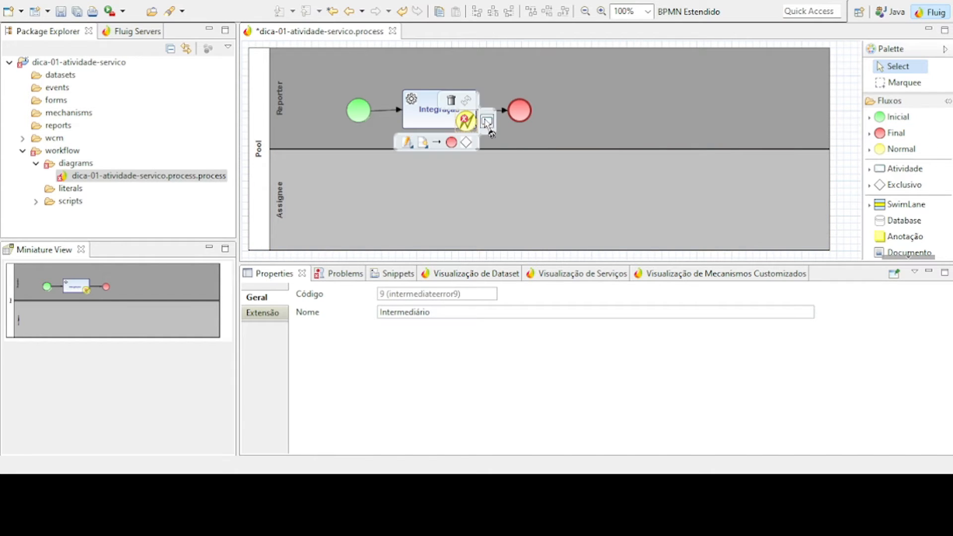
left_click_drag(488, 122, 455, 186)
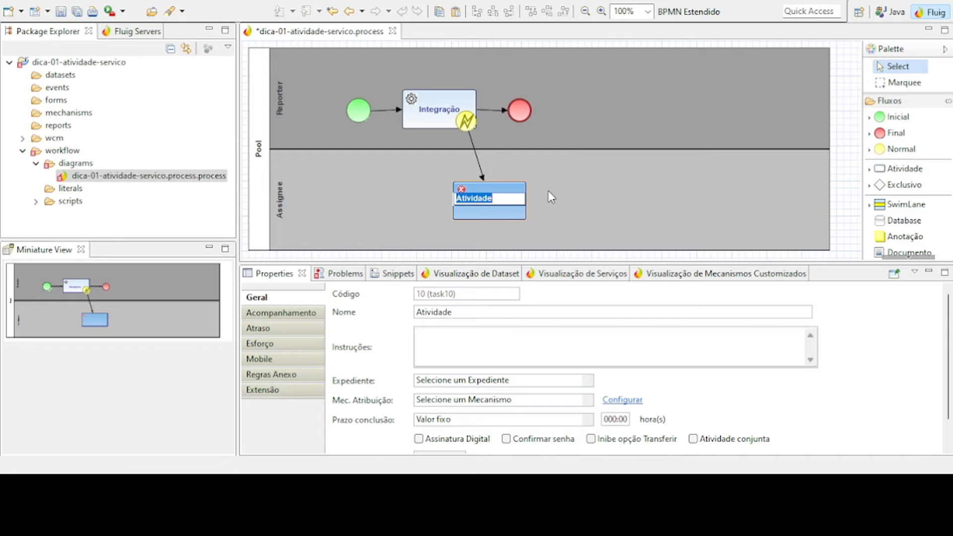
type("ratar Erro")
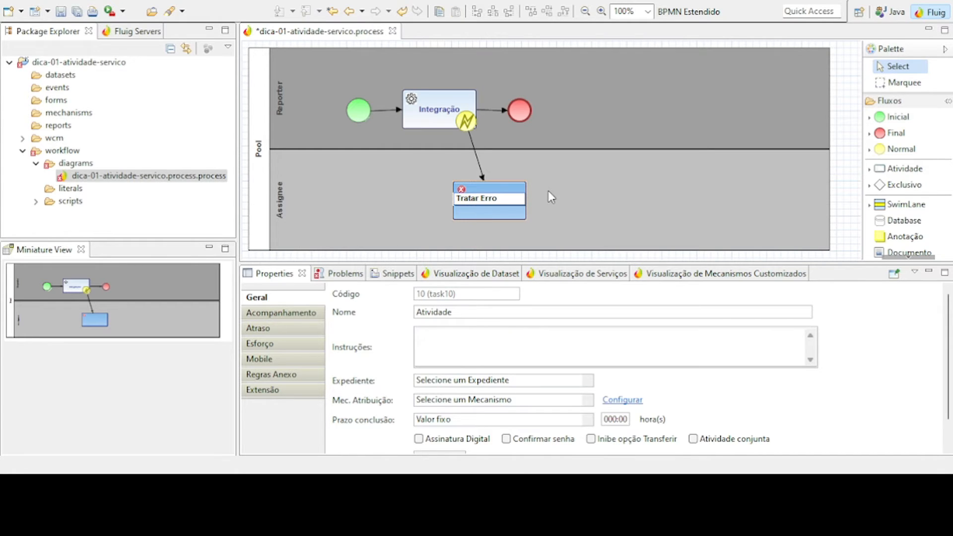
key("Return")
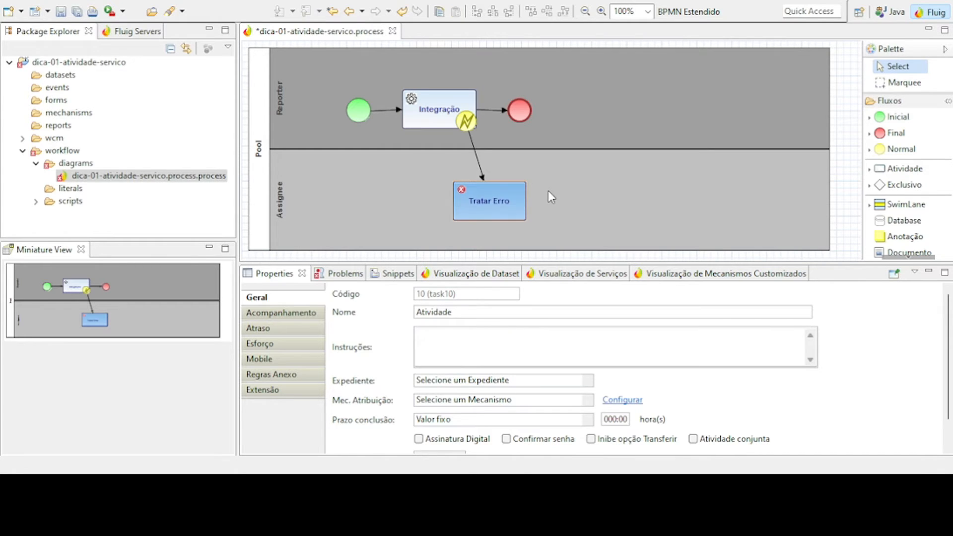
mouse_move(498, 196)
left_mouse_down()
mouse_move(454, 190)
mouse_move(482, 191)
left_mouse_up()
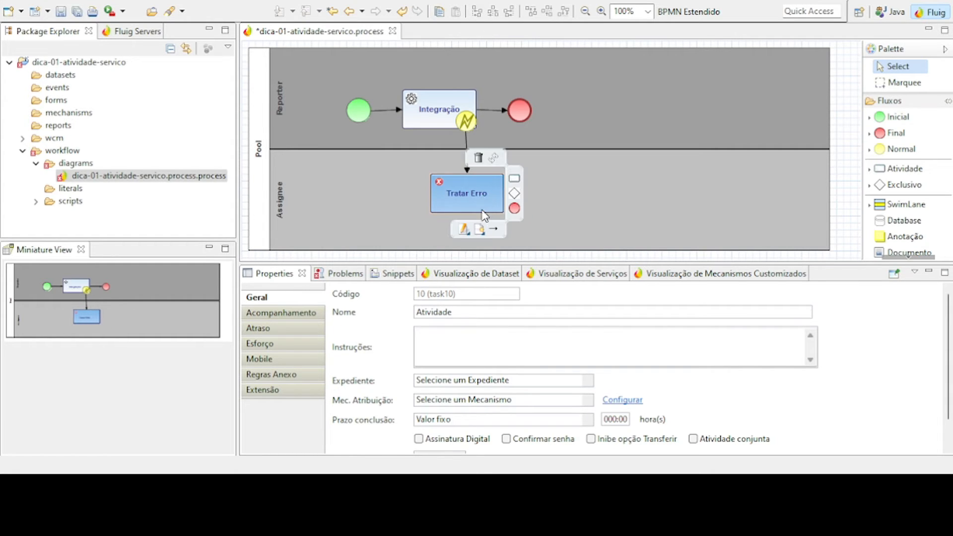
- Shift the end event away from Integração and connect Tratar Erro to both the end event and the Integração activity
left_click_drag(493, 229, 556, 106)
mouse_move(523, 115)
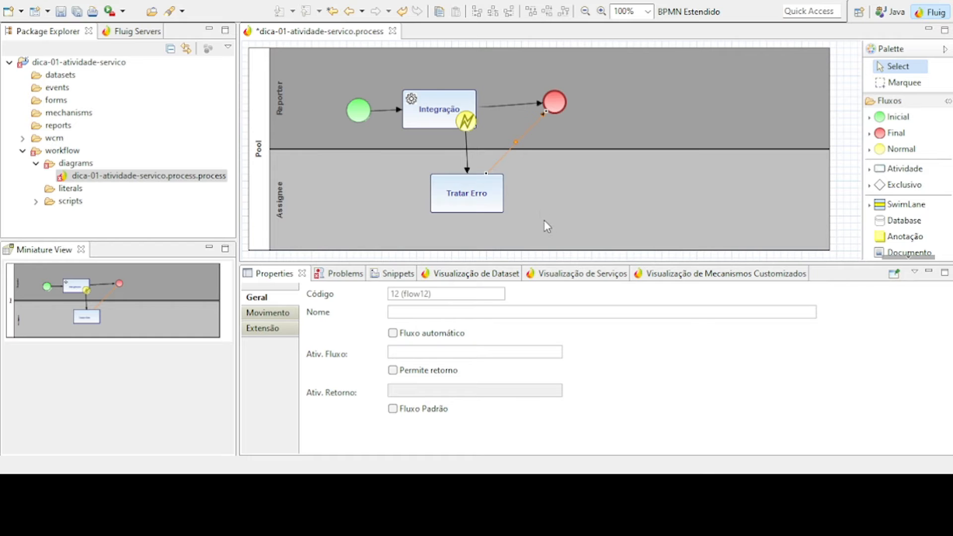
left_click(477, 244)
left_click(479, 206)
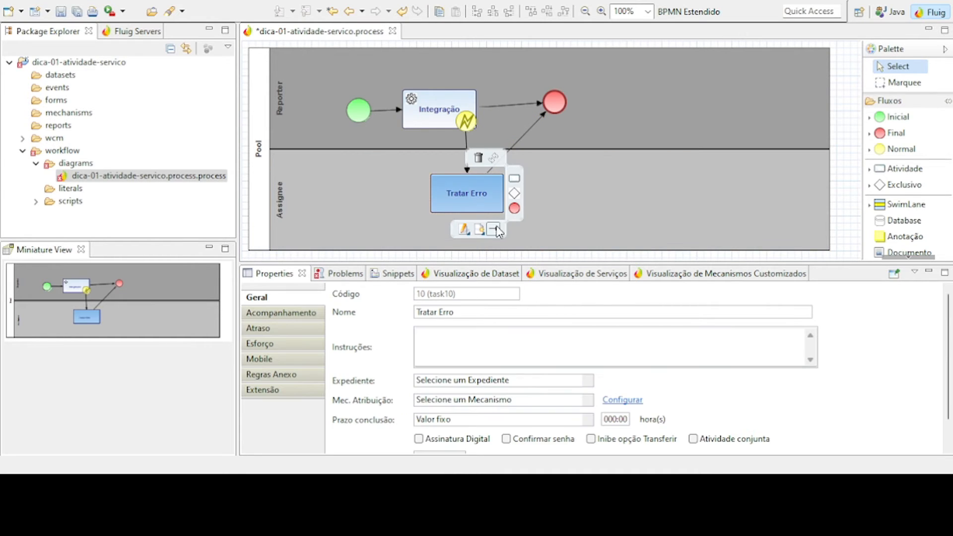
left_click_drag(496, 231, 449, 130)
left_click(474, 207)
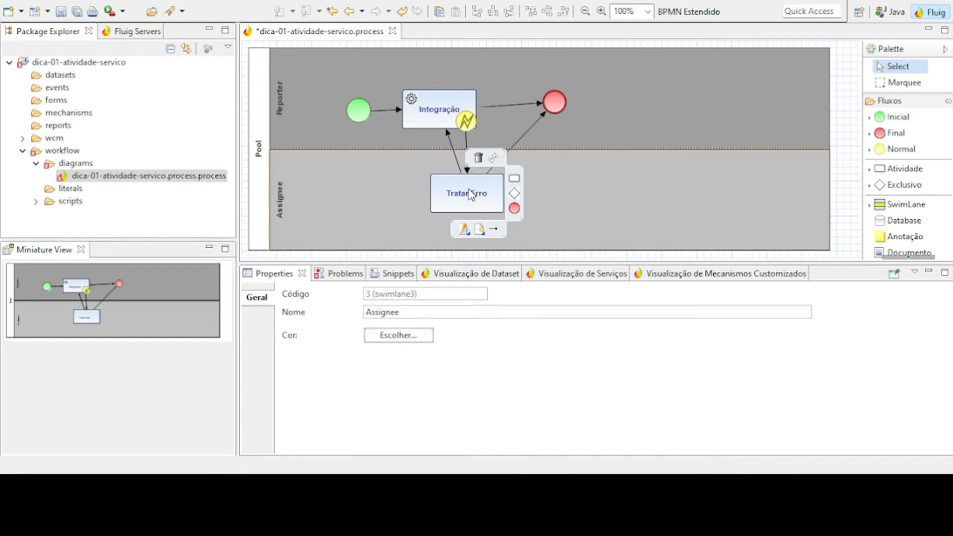
- Move the Tratar Erro activity slightly down within the Assignee lane and save the diagram
mouse_move(439, 121)
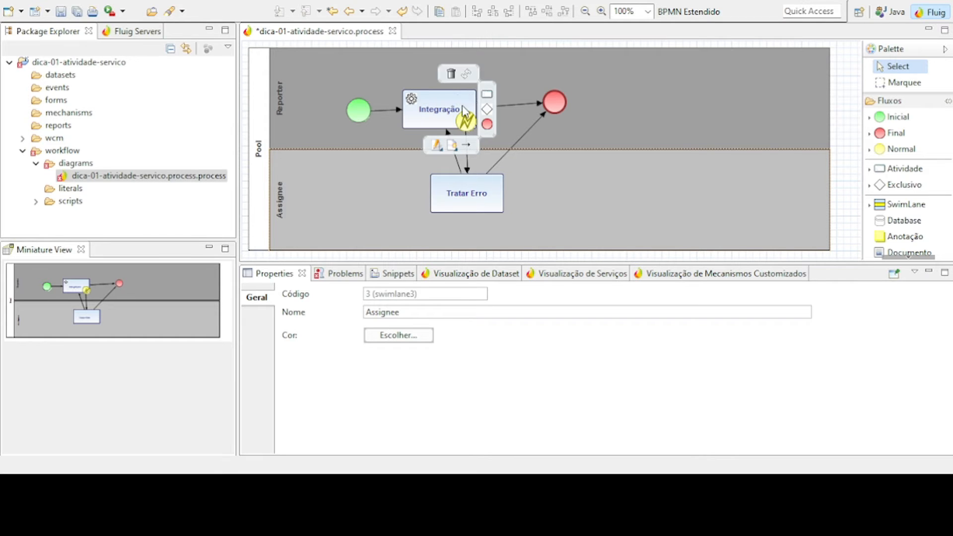
mouse_move(466, 196)
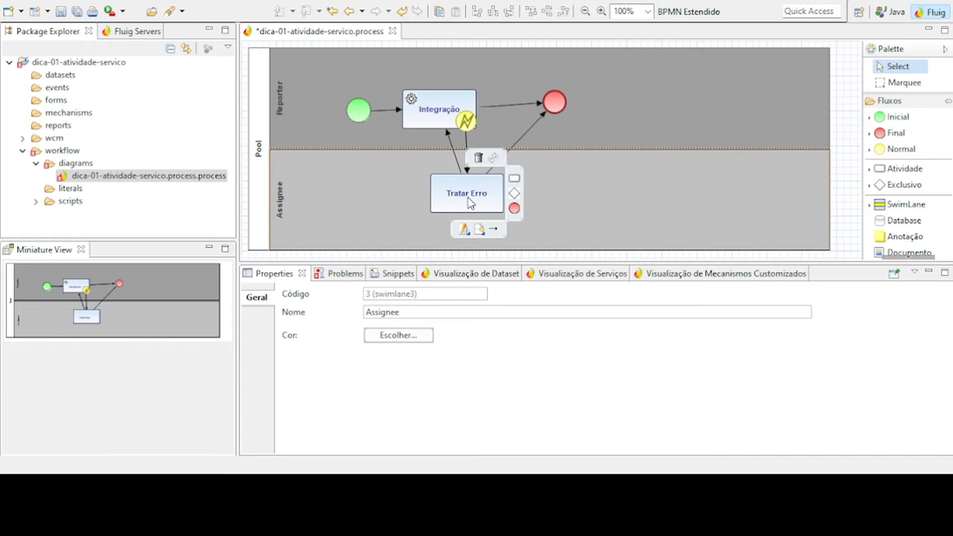
left_click(457, 201)
left_click_drag(451, 201, 443, 209)
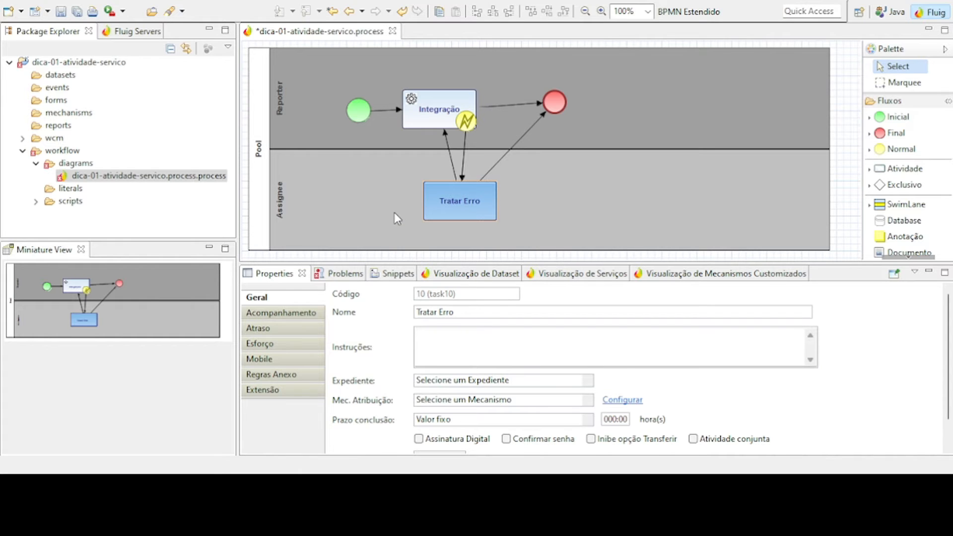
key("ctrl+s")
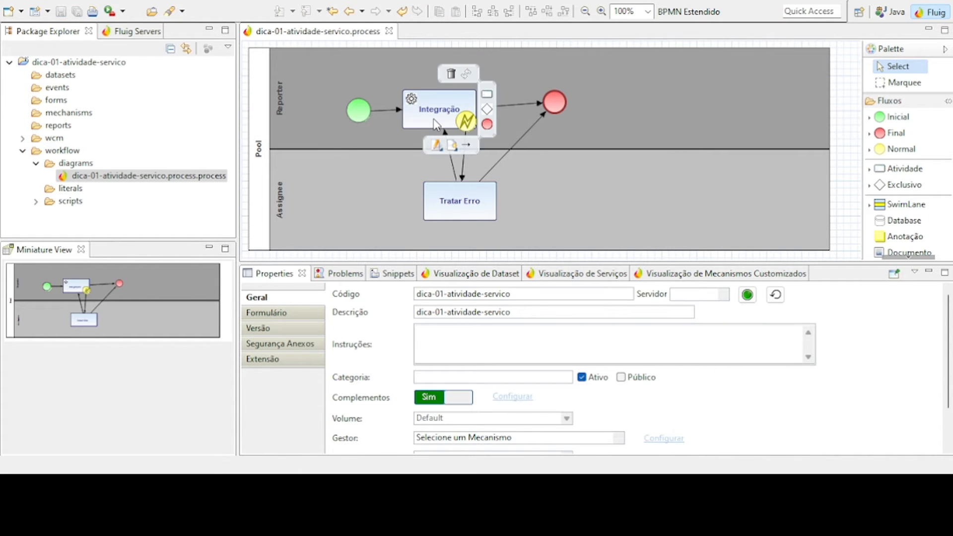
- Review the retry settings of the Integração activity and the properties of the Tratar Erro activity
left_click(436, 128)
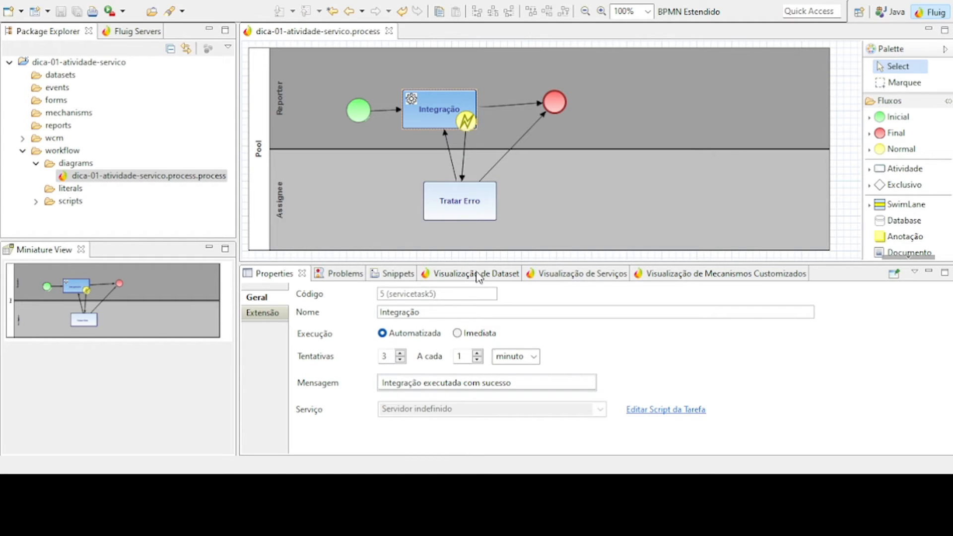
mouse_move(467, 114)
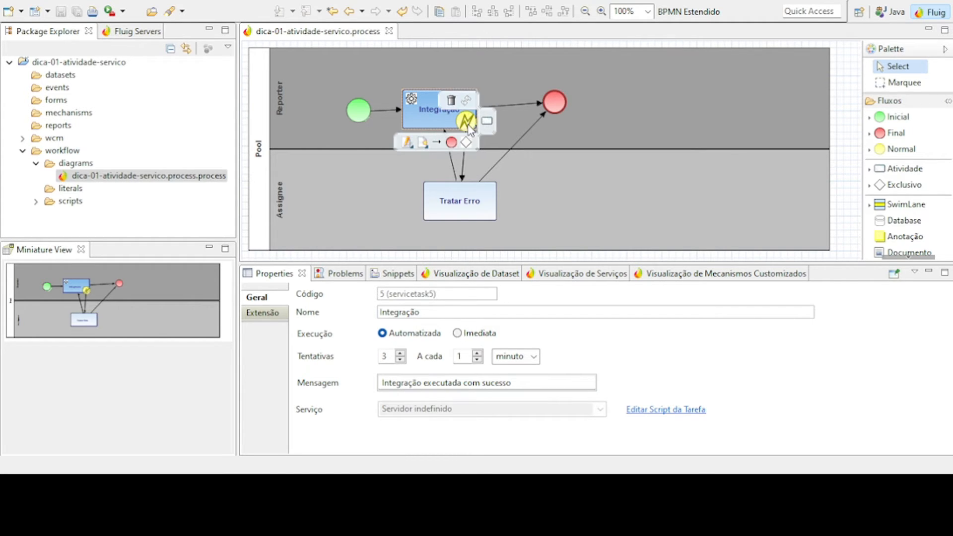
left_click(454, 205)
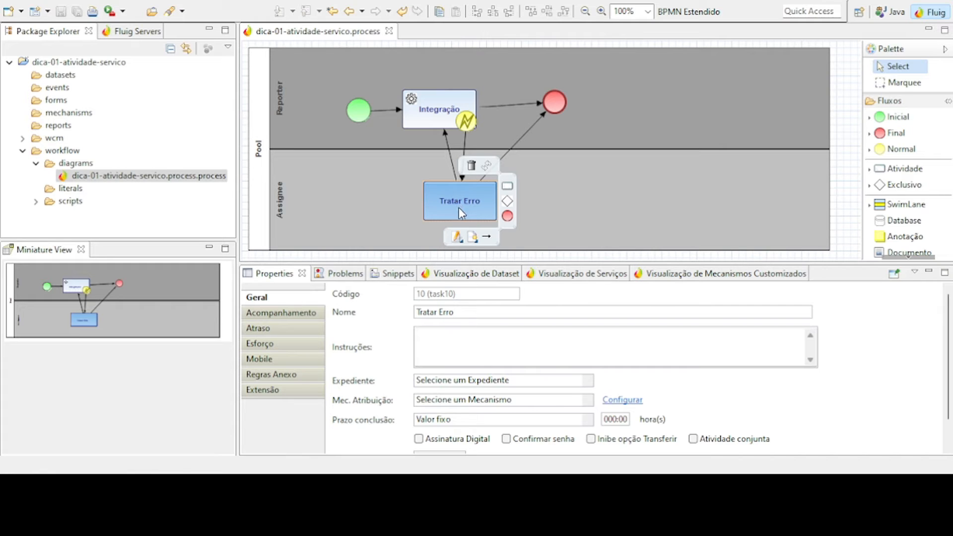
mouse_move(456, 216)
mouse_move(452, 117)
- Open the Integração activity's task script and replace the "return true;" line in servicetask5 with blank lines
left_click(424, 114)
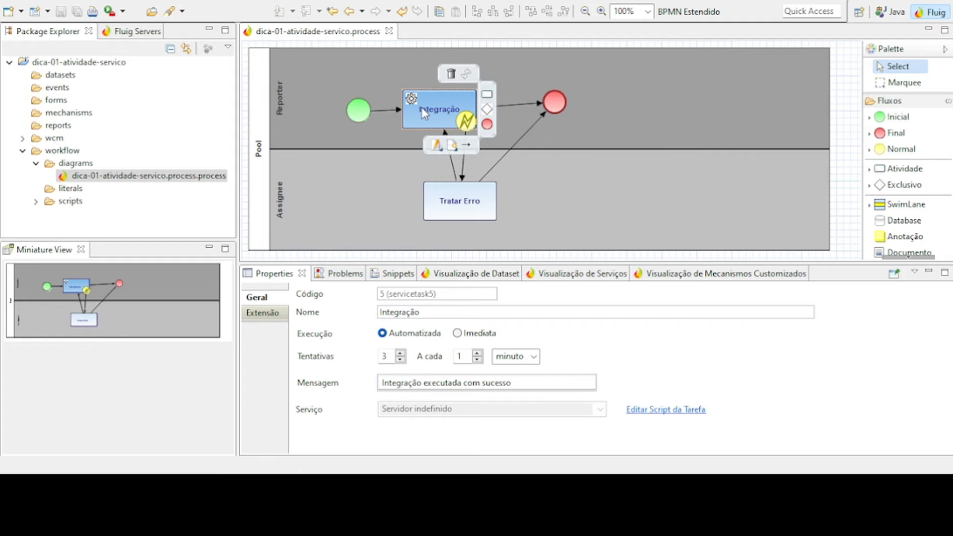
left_click(696, 411)
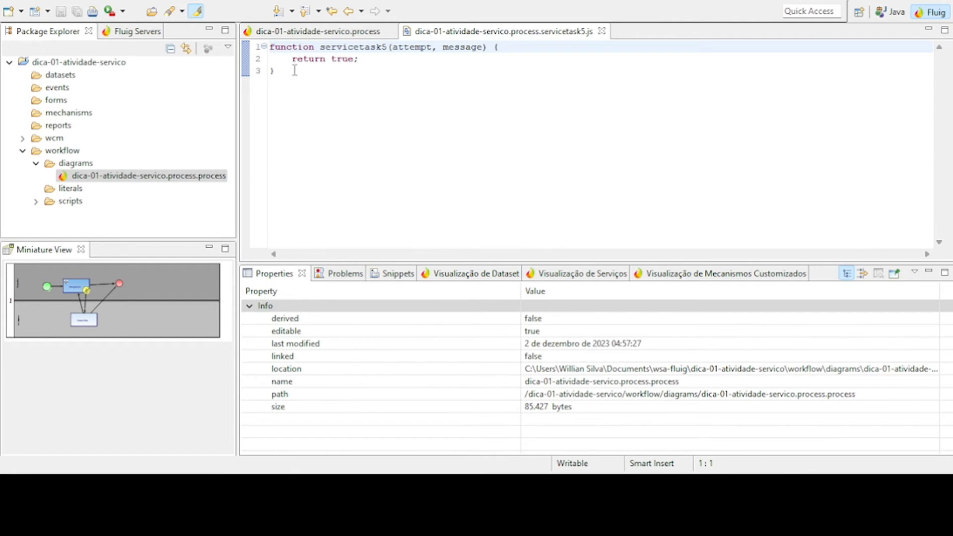
left_click_drag(286, 61, 386, 61)
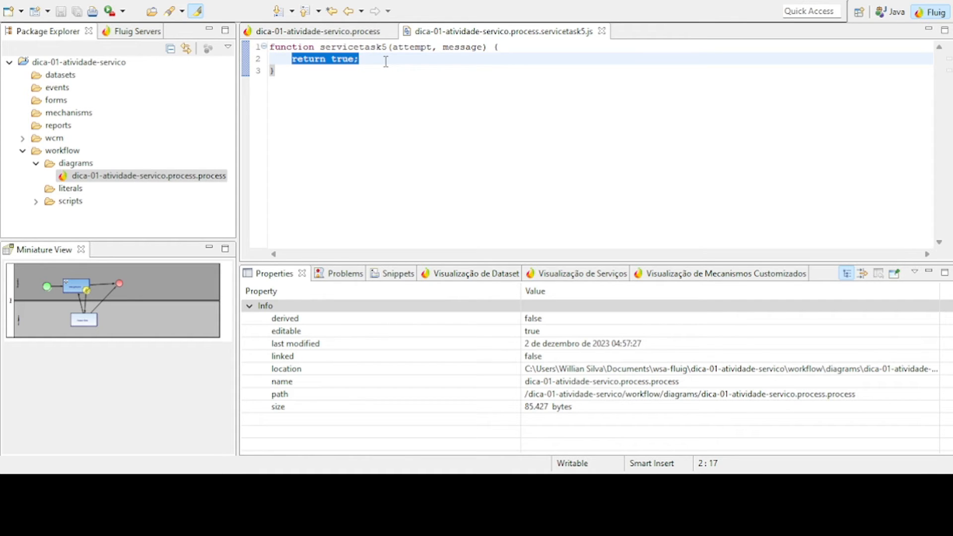
key("Return")
key("Return")
key("Return")
key("Return")
key("Up")
key("Up")
key("Up")
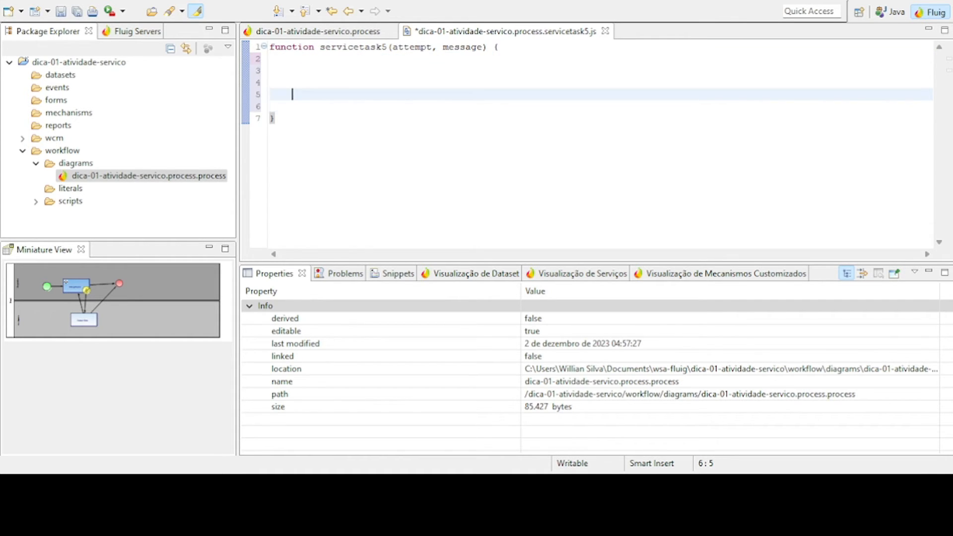
- Write an empty try block followed by catch(error) inside the servicetask5 function
type("tyr")
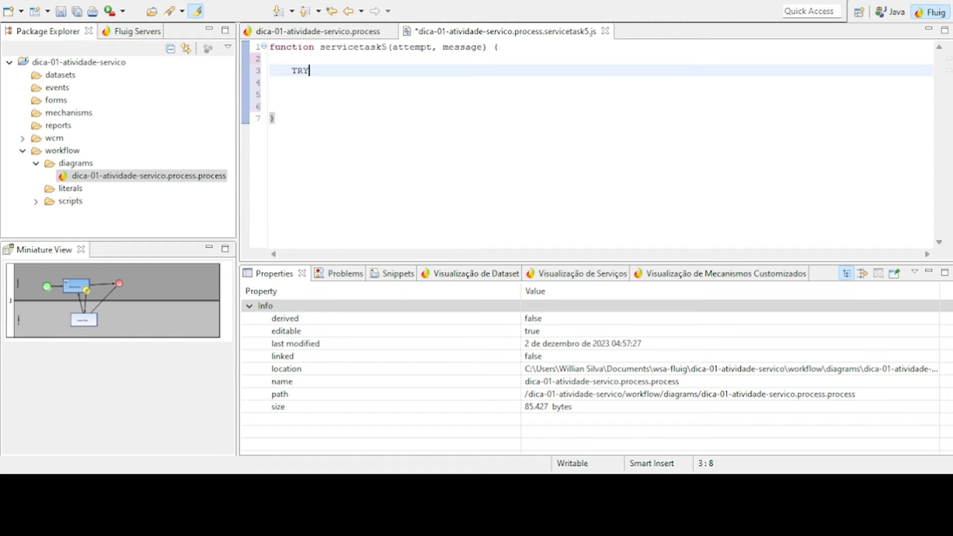
key("BackSpace")
key("BackSpace")
type("yr")
key("BackSpace")
key("BackSpace")
type("ry{")
key("Return")
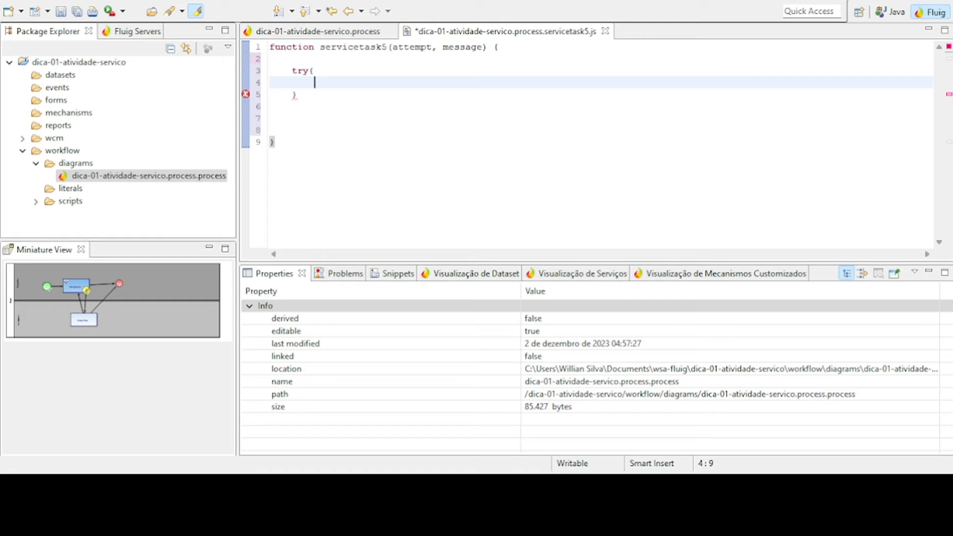
key("Down")
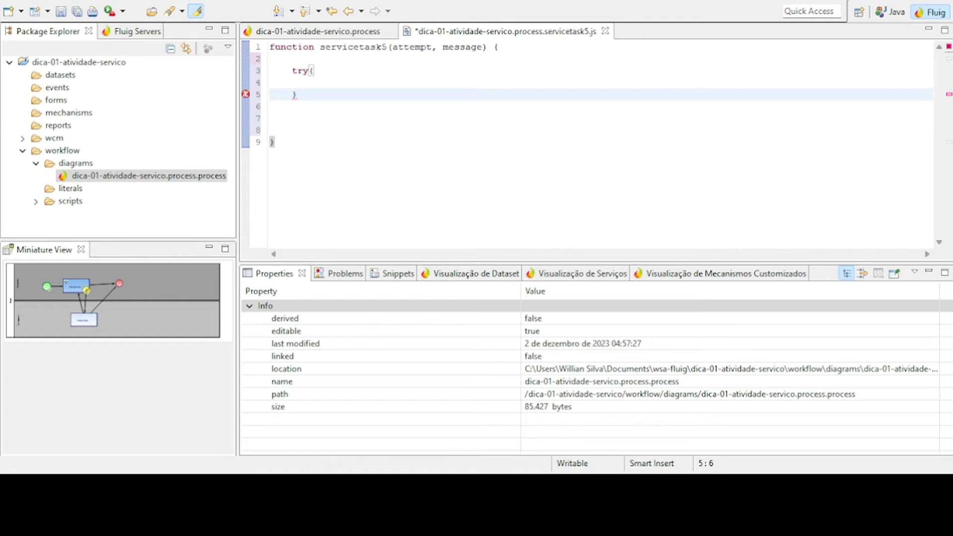
type("catch(error){")
key("Return")
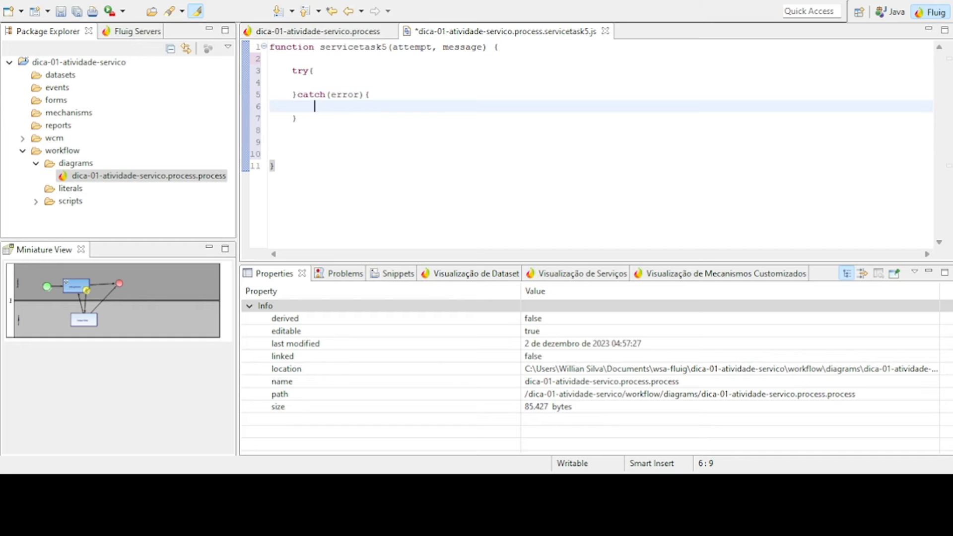
- Add log.info("WSA=> " + error); to the body of the catch block
type("log.info(error")
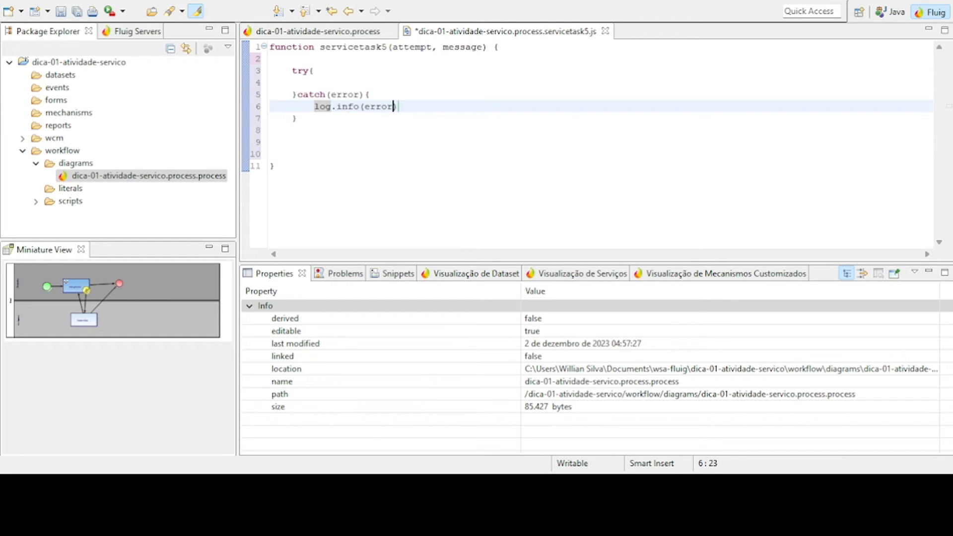
key("Left")
key("Left")
key("Left")
key("Left")
key("Left")
type("\"WSA=> ")
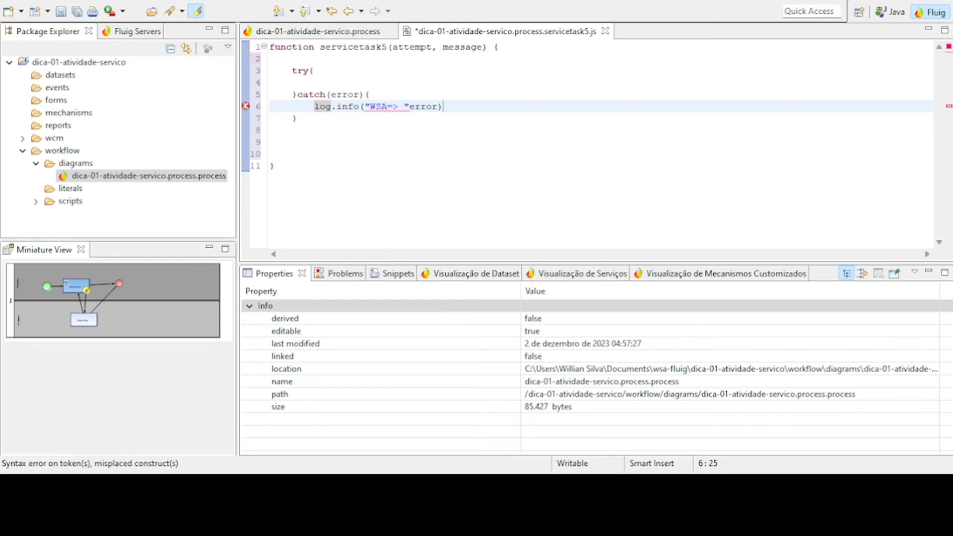
type("\" +")
key("End")
type(";")
key("Return")
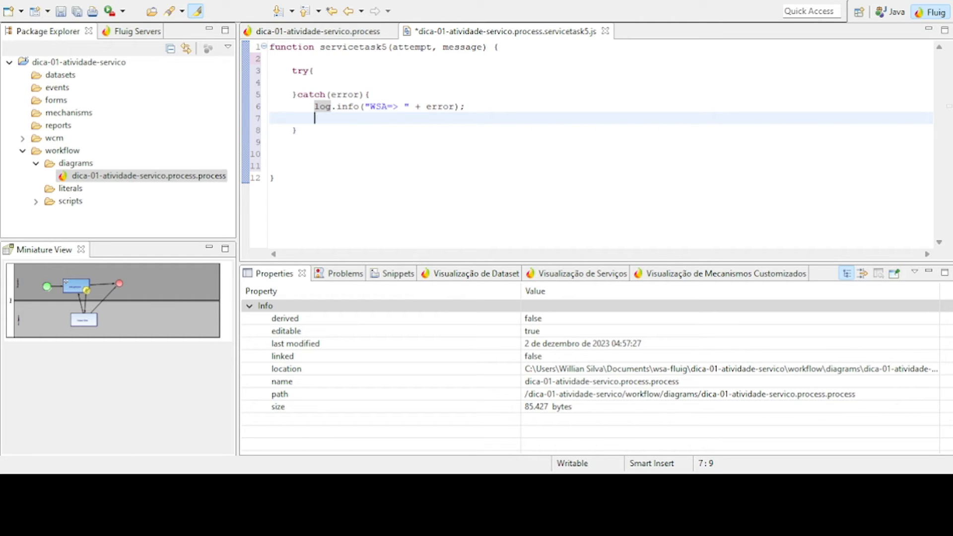
- Add throw "Aconteceu um erro." + error; after the log line in the catch block and save the script
type("throw \"Aconteceu um erro.\" + error;")
key("ctrl+s")
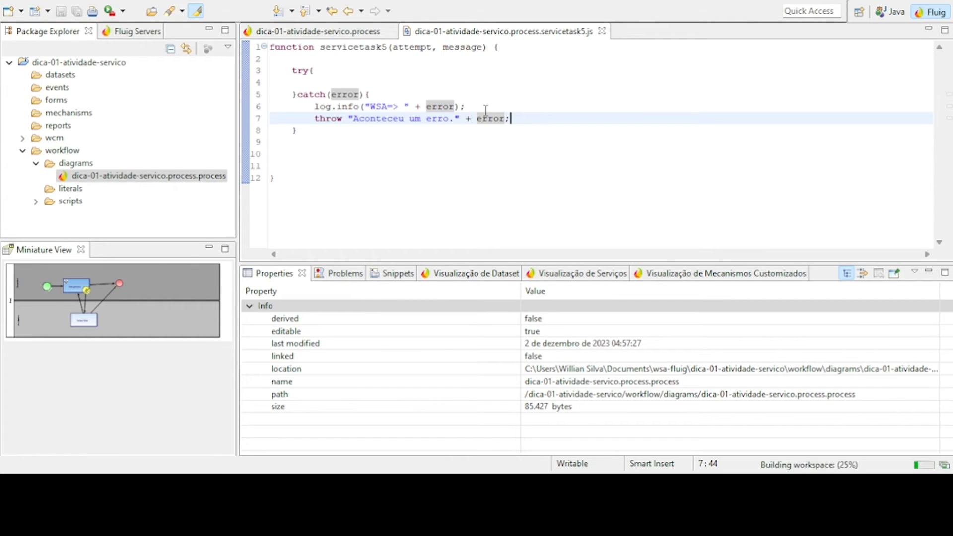
double_click(490, 118)
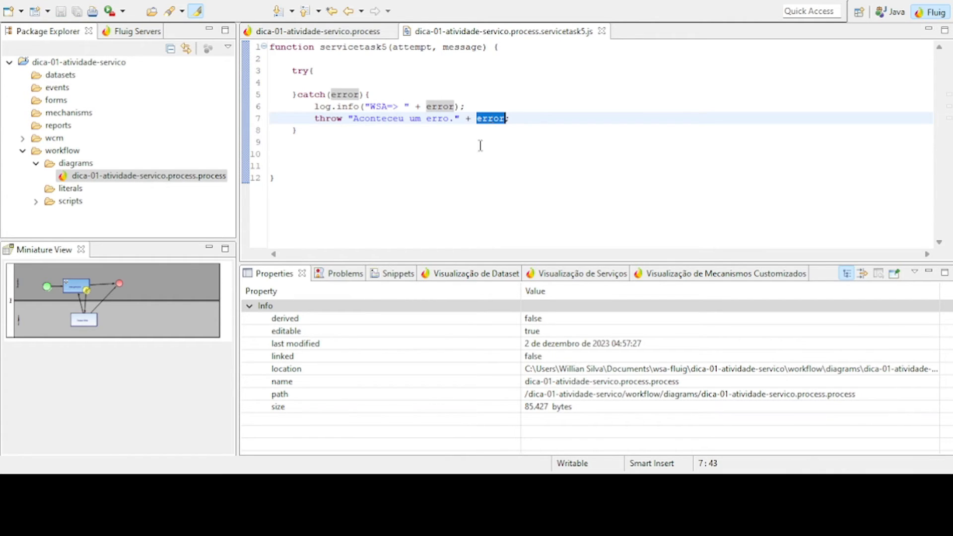
left_click(341, 145)
- Add the statement var numero = 0/1; inside the try block and save the script
left_click(328, 74)
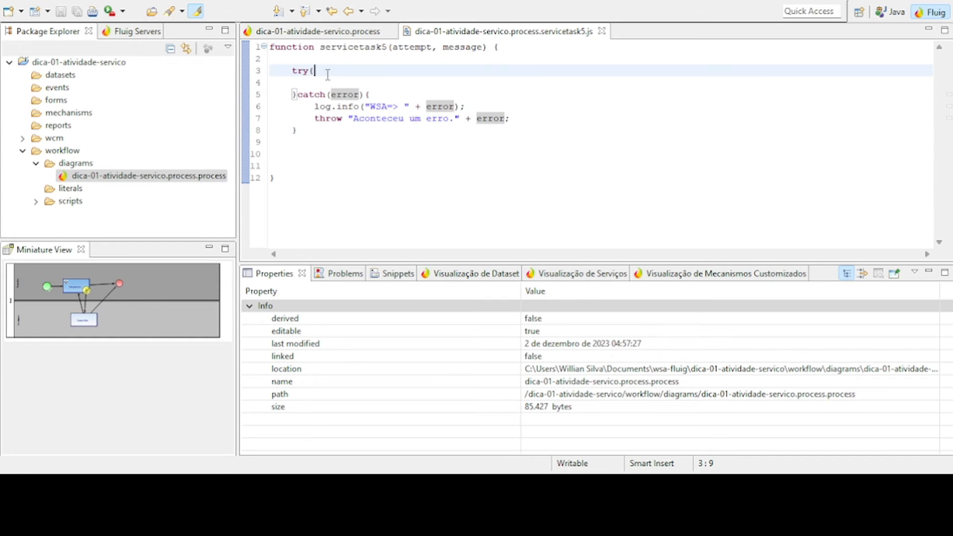
key("Return")
key("Return")
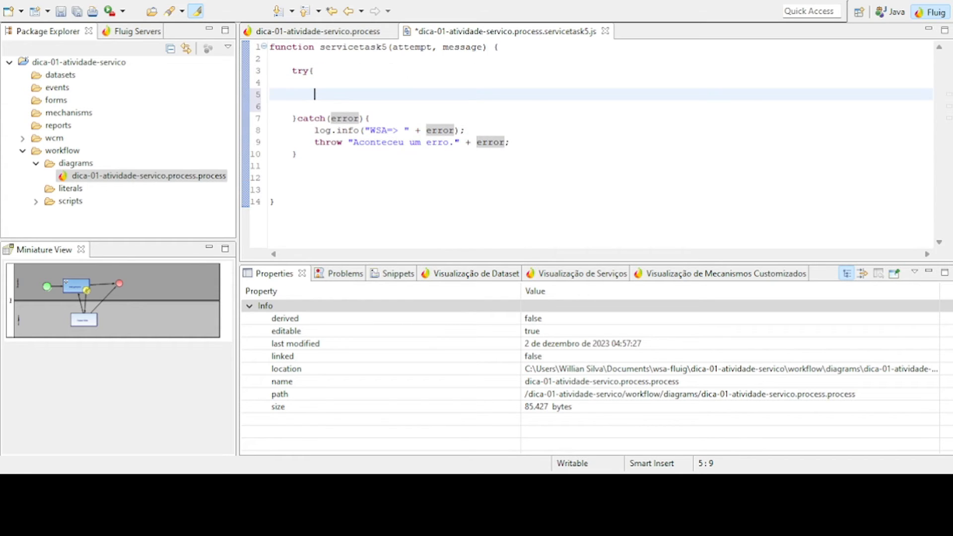
type("var numero = 0")
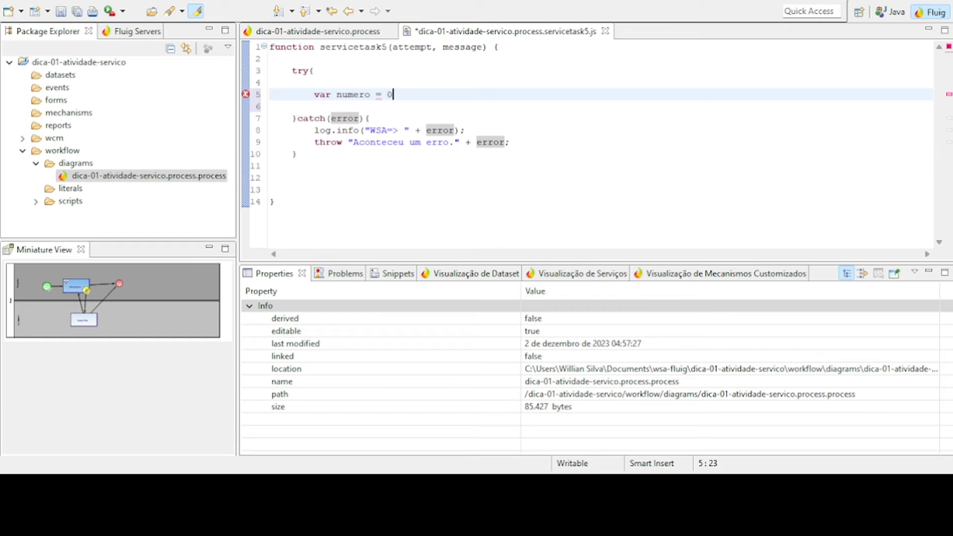
type("/1;")
key("ctrl+s")
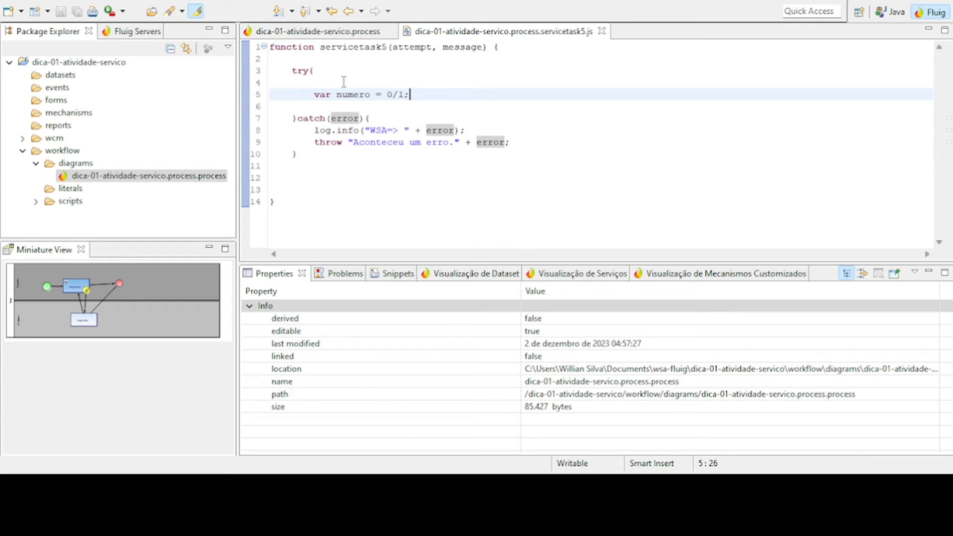